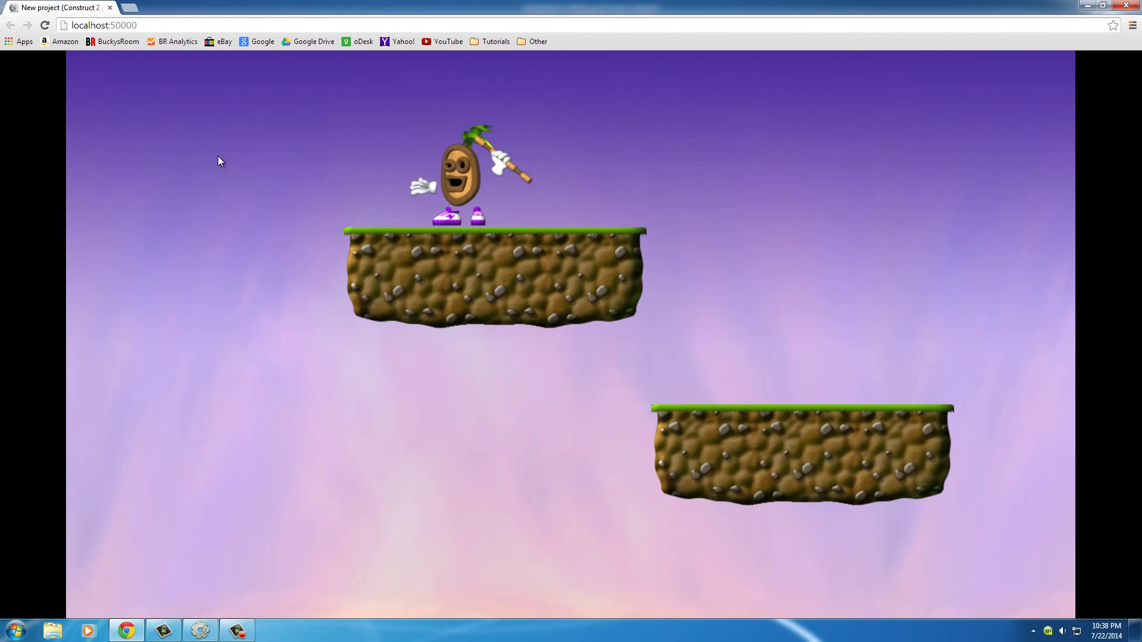
- Playtest the game preview by moving the player across the platforms and jumping, and close the preview
{"action": "key", "text": "Right"}
{"action": "key", "text": "Left"}
{"action": "key", "text": "Right"}
{"action": "key", "text": "Right"}
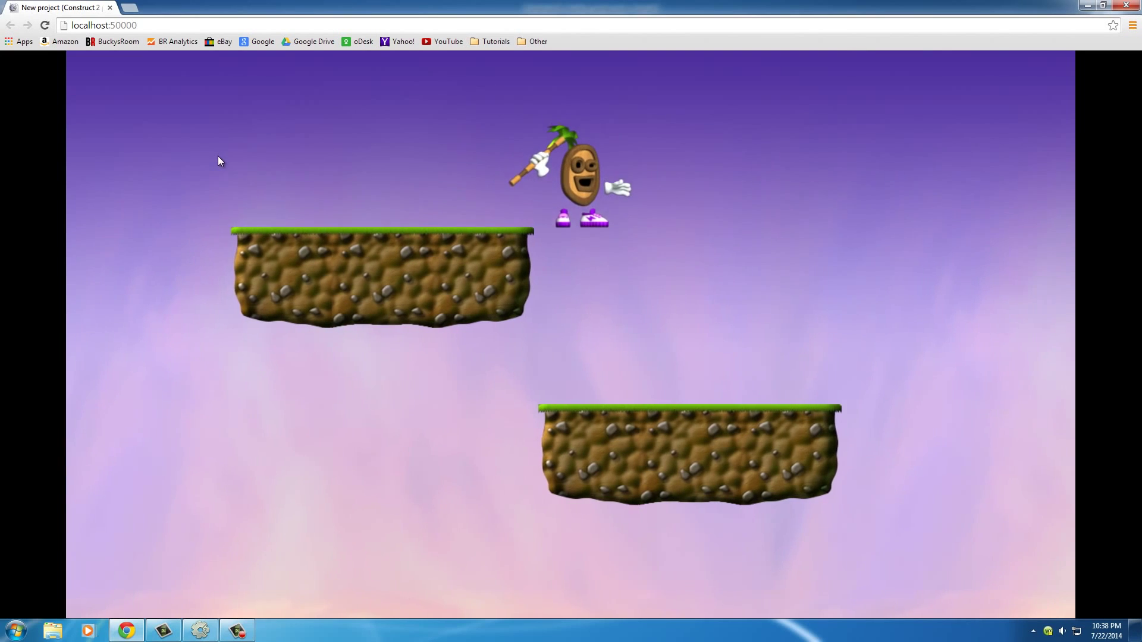
{"action": "key", "text": "Right"}
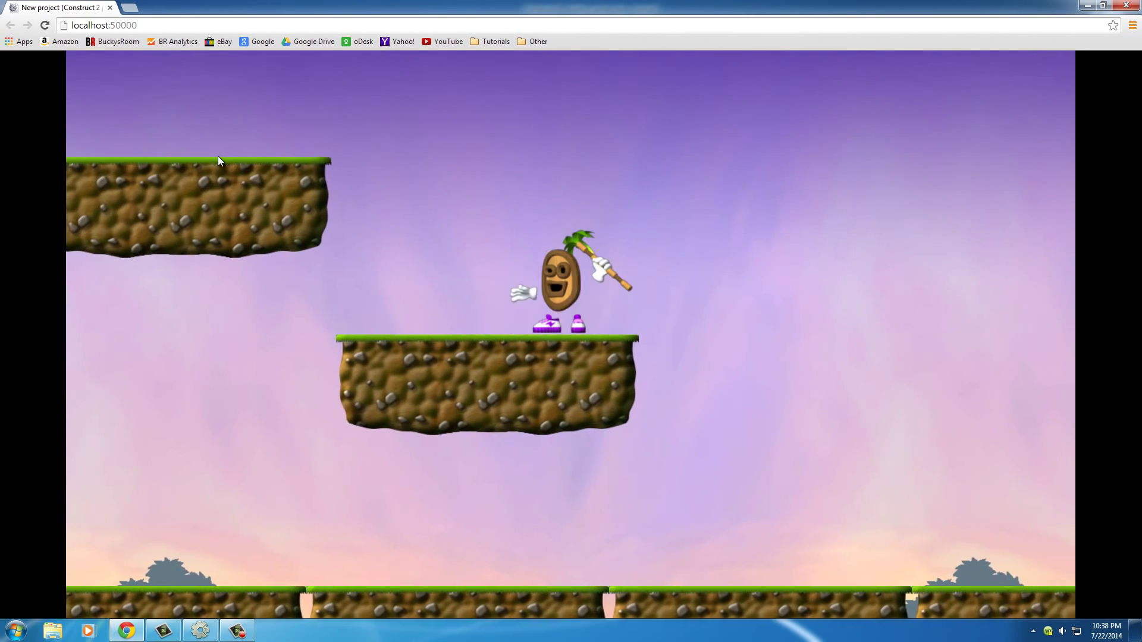
{"action": "key", "text": "Left"}
{"action": "key", "text": "Right"}
{"action": "key", "text": "Left"}
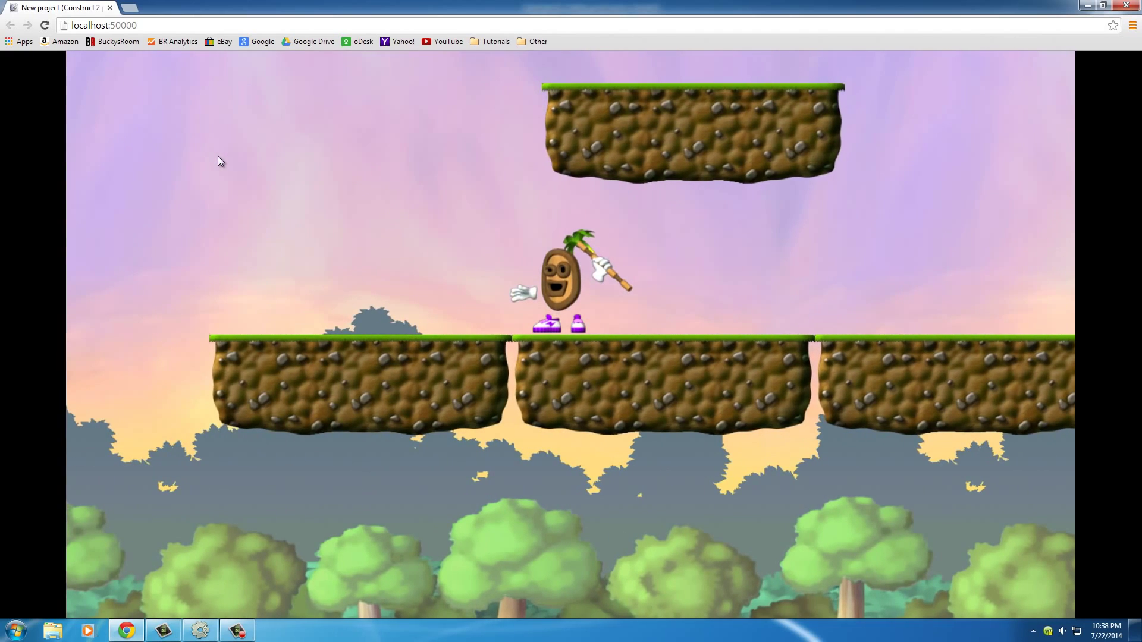
{"action": "key", "text": "Up"}
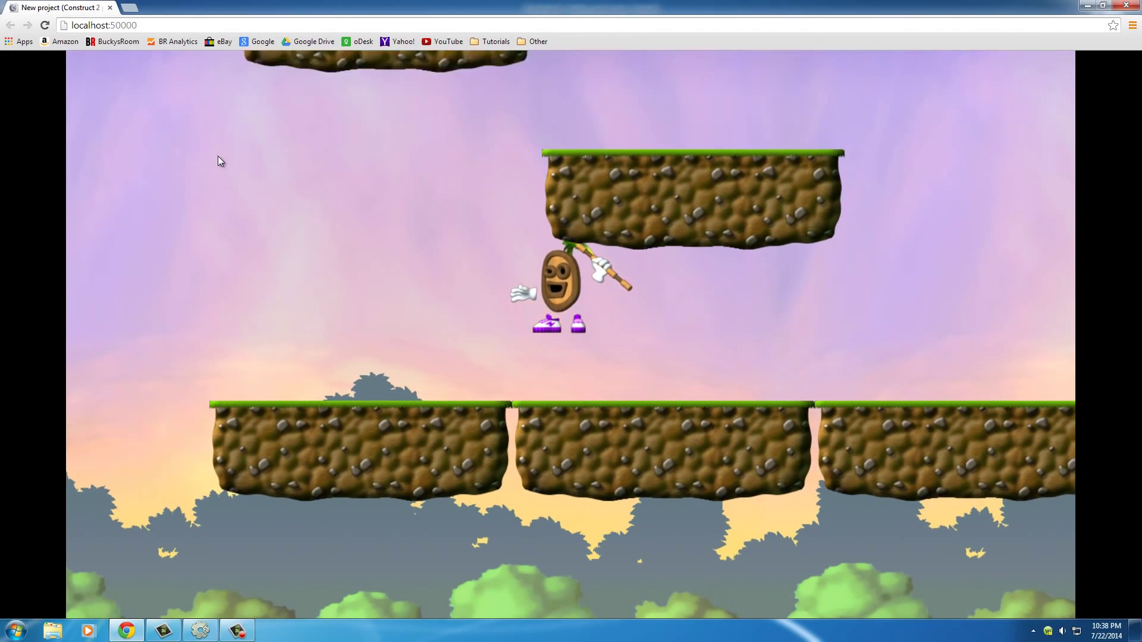
{"action": "key", "text": "Left"}
{"action": "key", "text": "Right"}
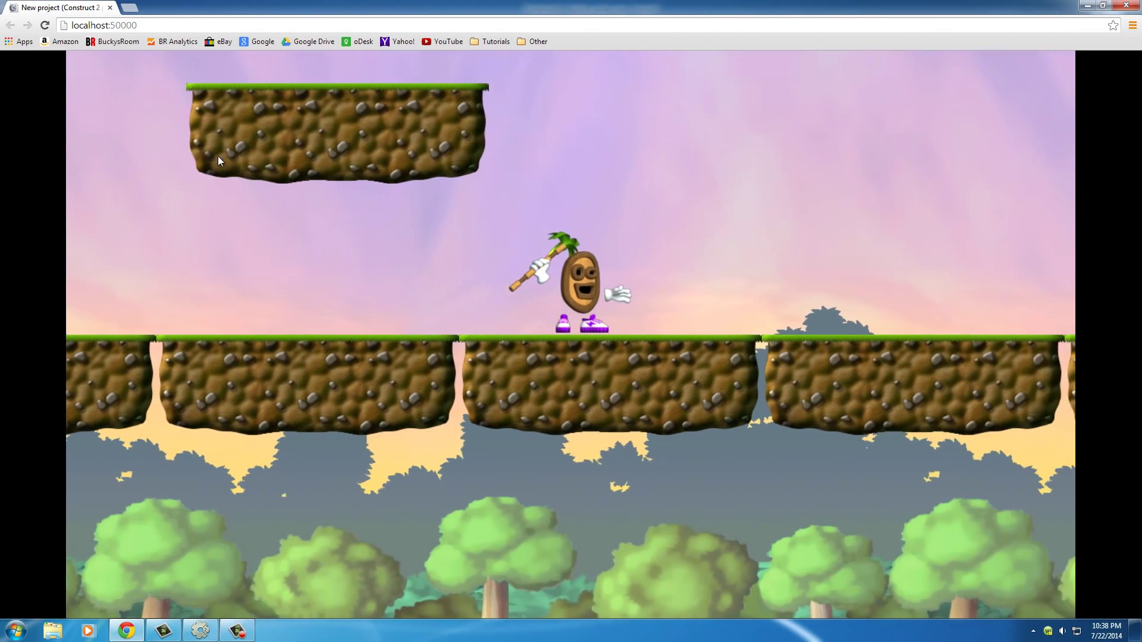
{"action": "key", "text": "Up"}
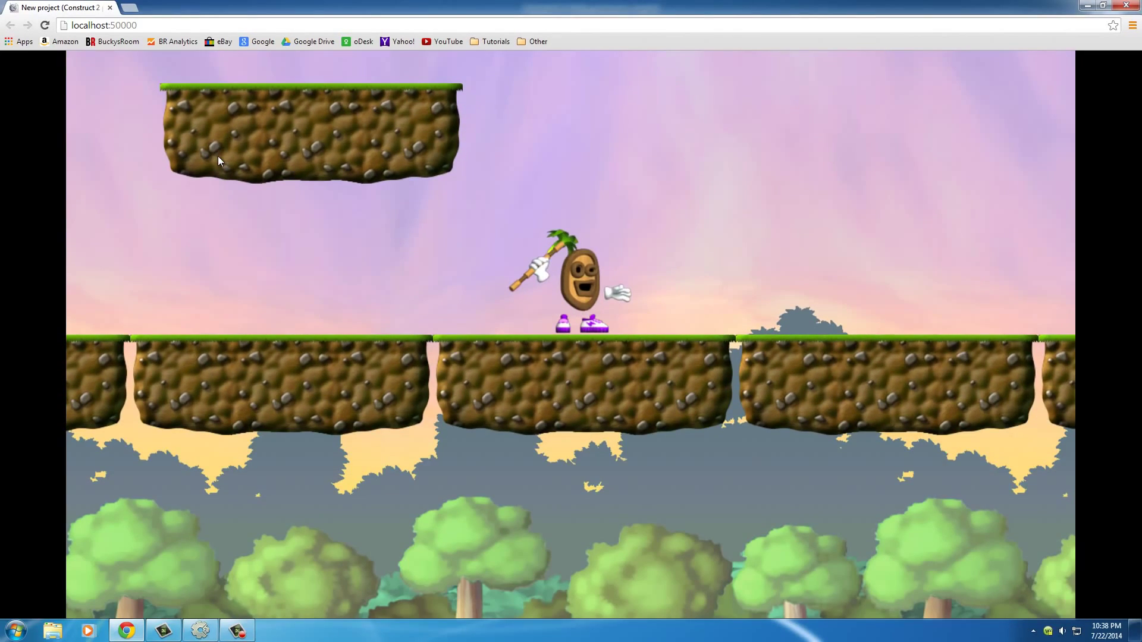
{"action": "left_click", "coordinate": [1116, 7]}
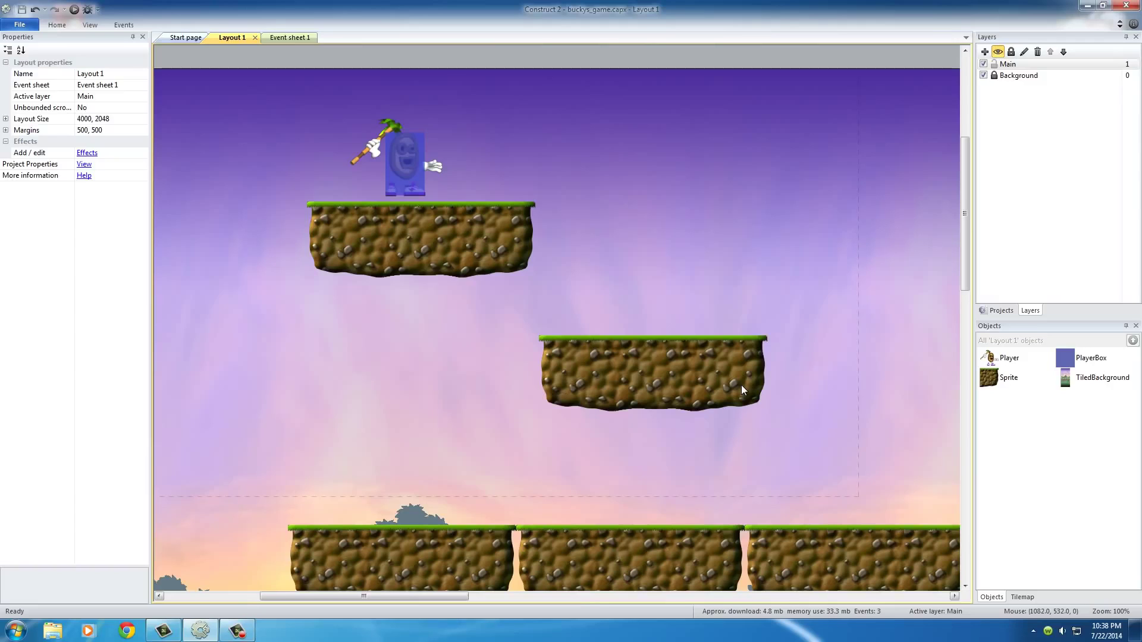
- Add a new animation named IdleToRun to the Player sprite
{"action": "left_click", "coordinate": [367, 145]}
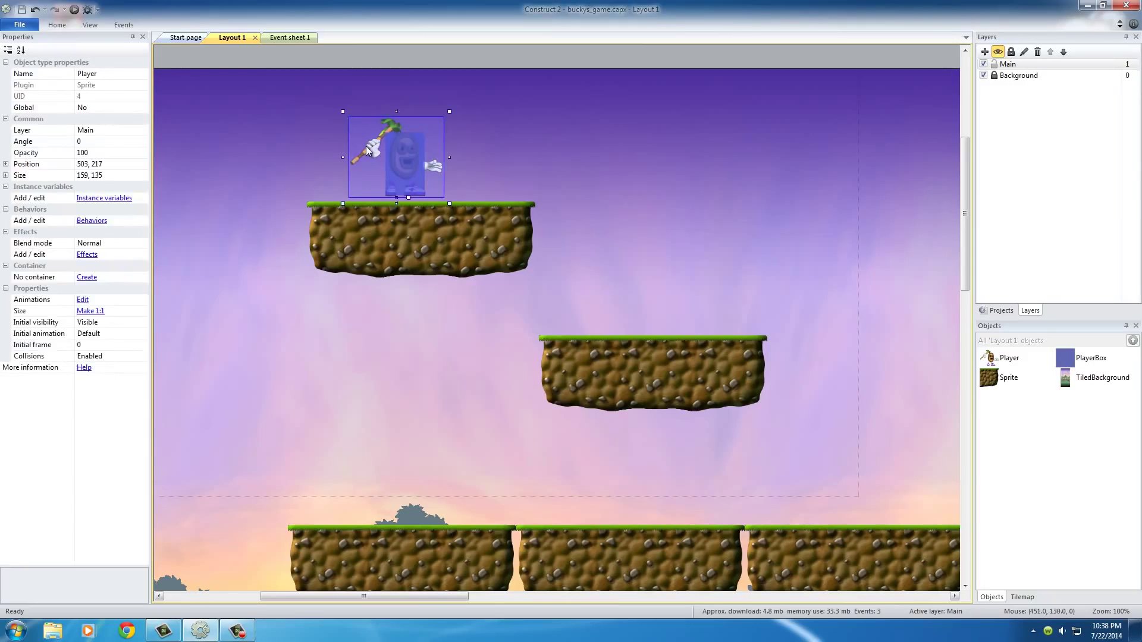
{"action": "left_click", "coordinate": [615, 166]}
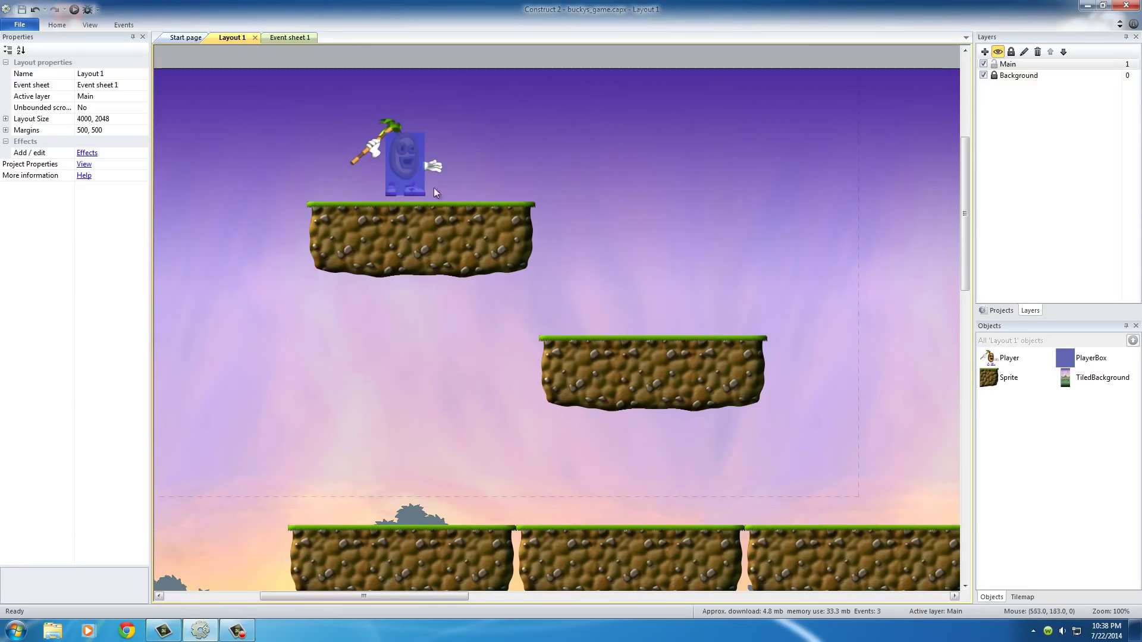
{"action": "double_click", "coordinate": [378, 154]}
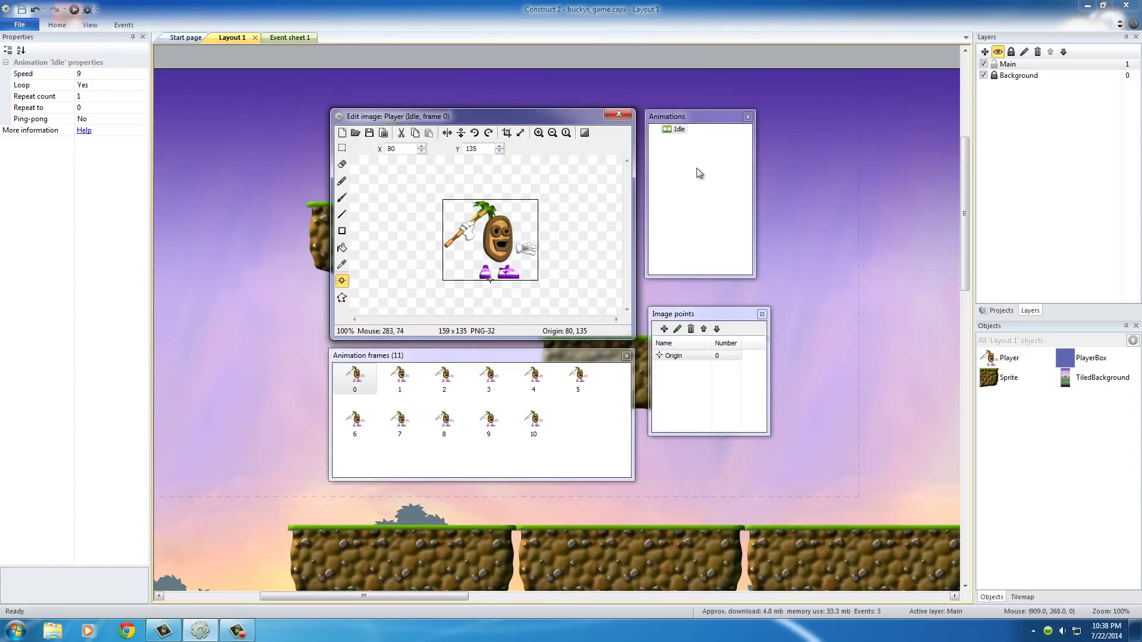
{"action": "right_click", "coordinate": [672, 162]}
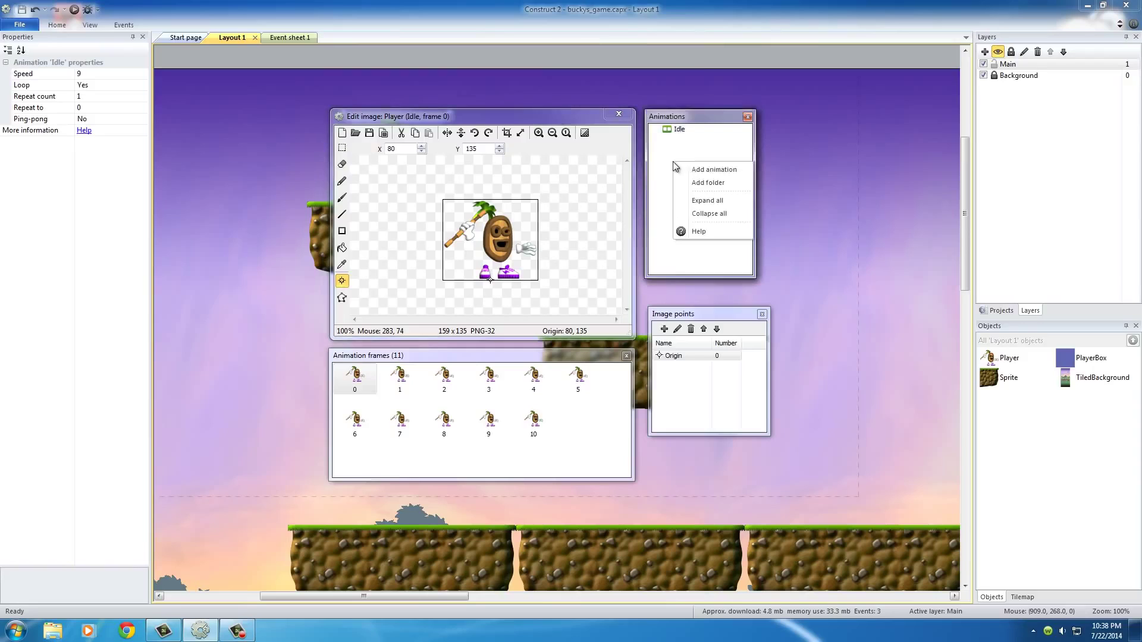
{"action": "left_click", "coordinate": [706, 169]}
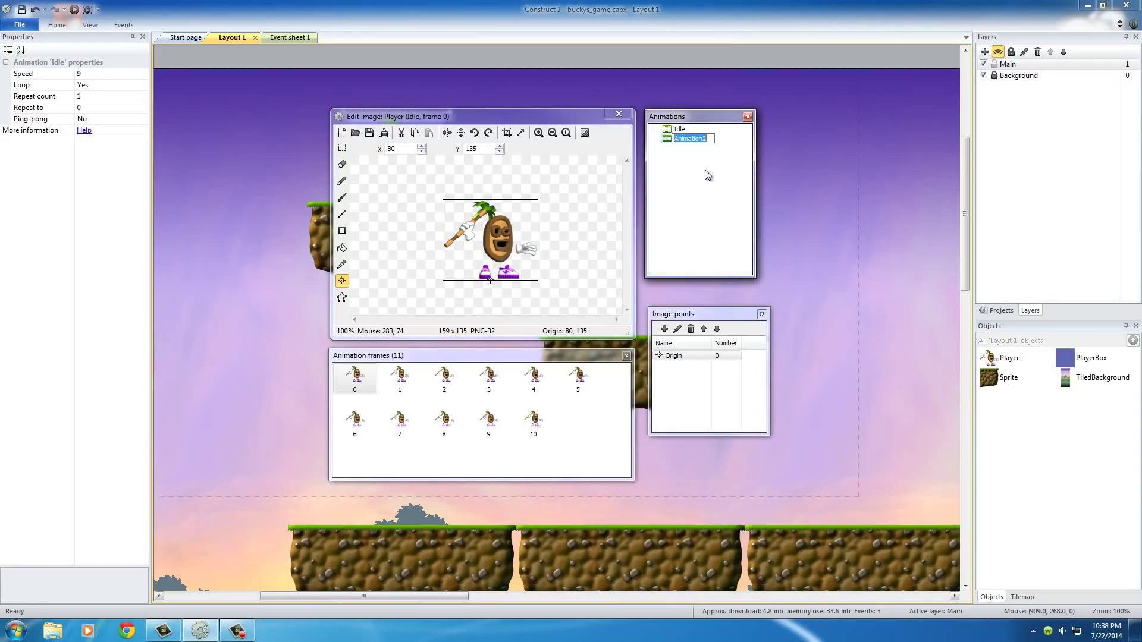
{"action": "type", "text": "IdleToRun"}
{"action": "left_click", "coordinate": [667, 140]}
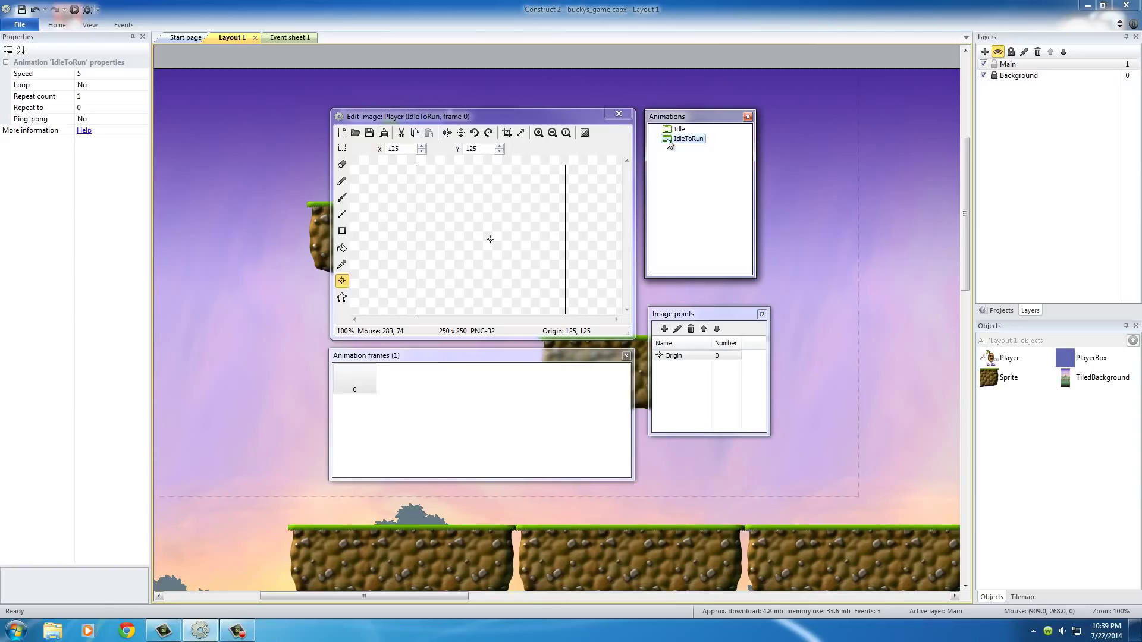
{"action": "key", "text": "Up"}
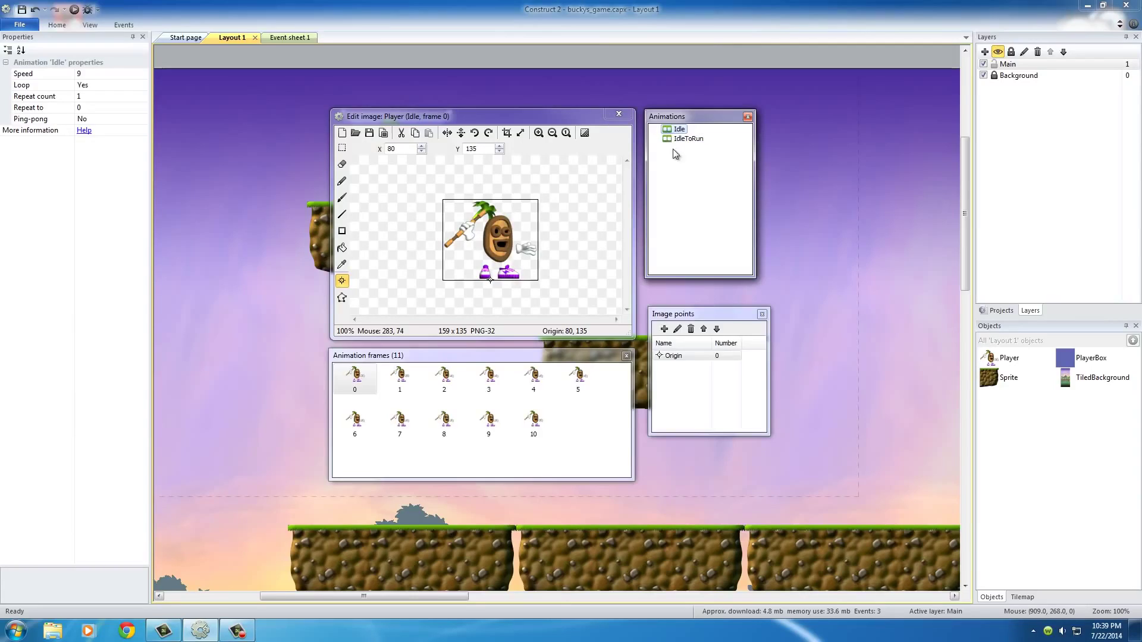
{"action": "key", "text": "Down"}
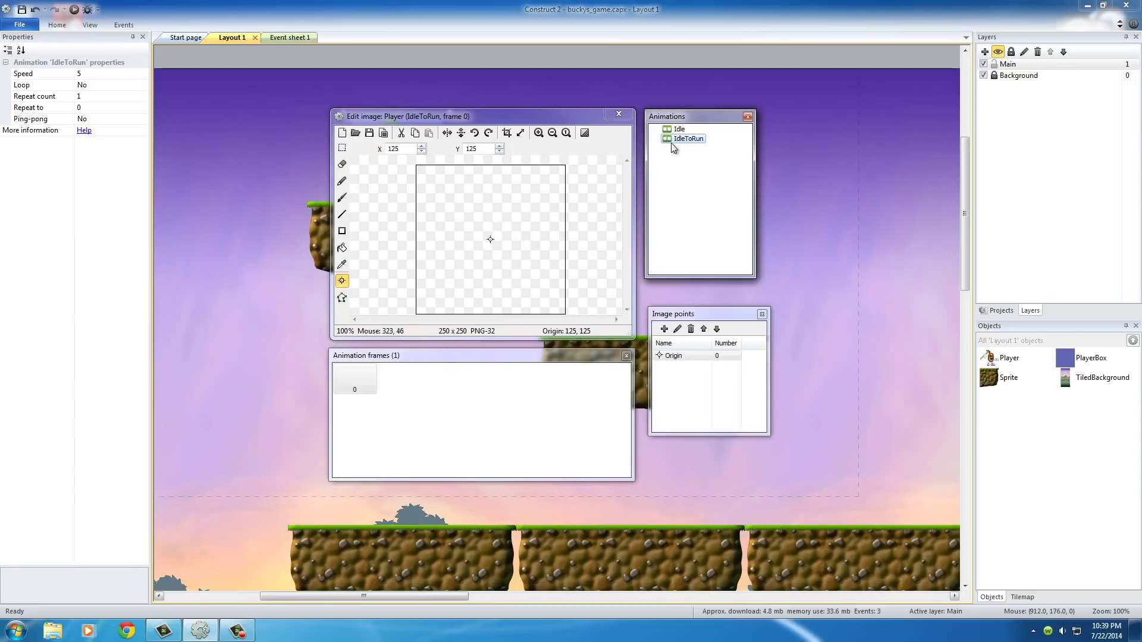
- Import the Idle_to_run sprite strip from Jungle Platformer's Player folder into IdleToRun, using 7 horizontal cells and 1 vertical cell
{"action": "right_click", "coordinate": [488, 414]}
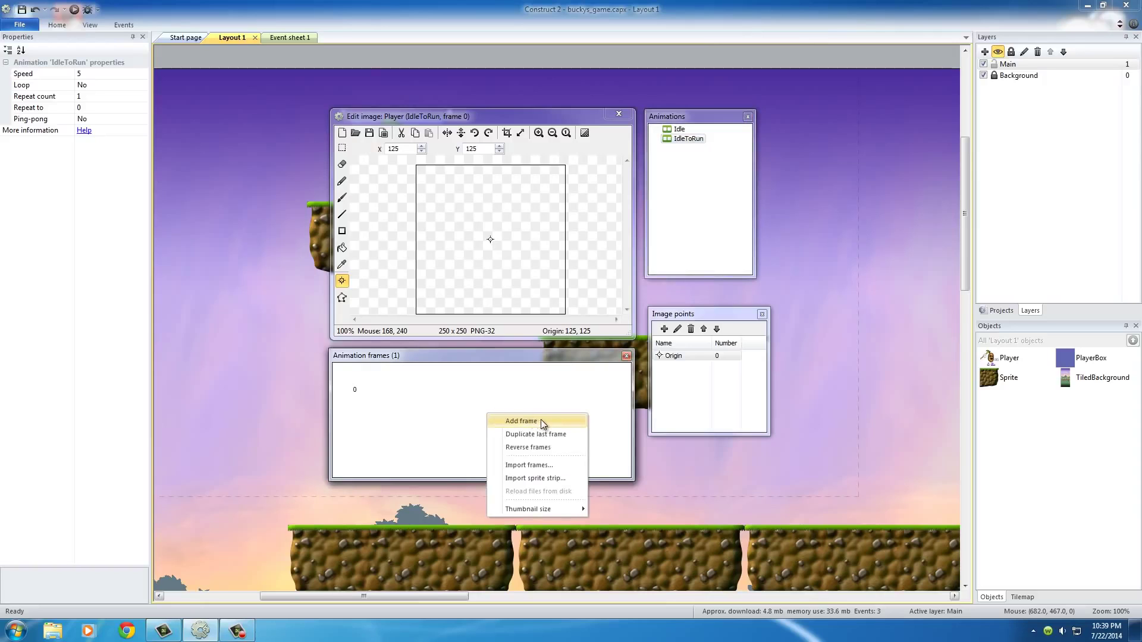
{"action": "left_click", "coordinate": [544, 477]}
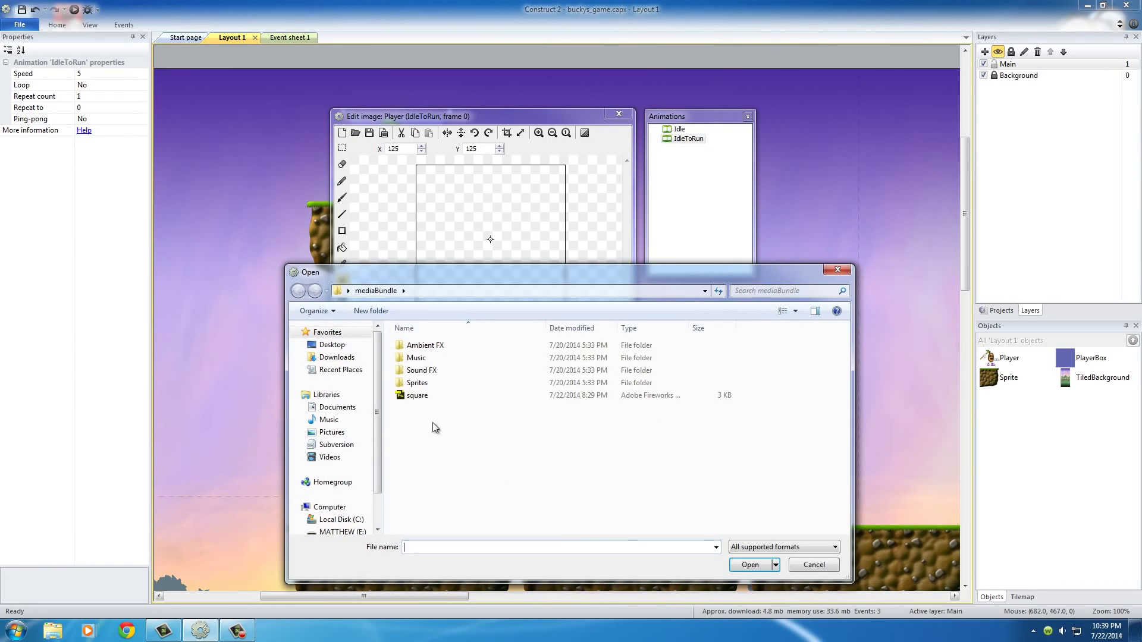
{"action": "double_click", "coordinate": [404, 384]}
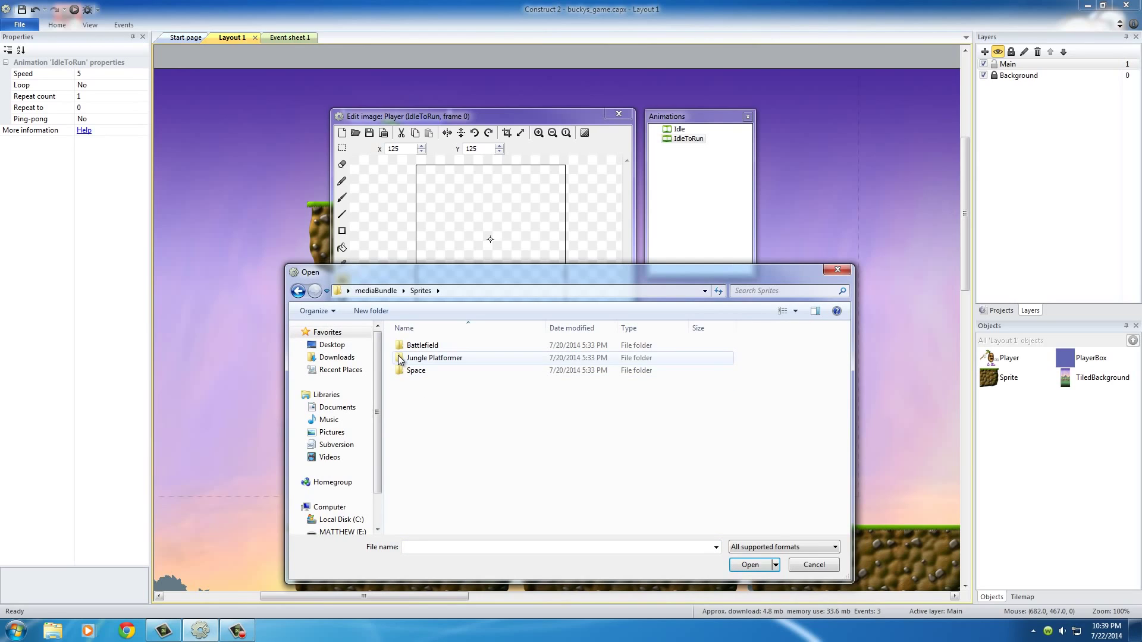
{"action": "double_click", "coordinate": [400, 359]}
{"action": "double_click", "coordinate": [402, 382]}
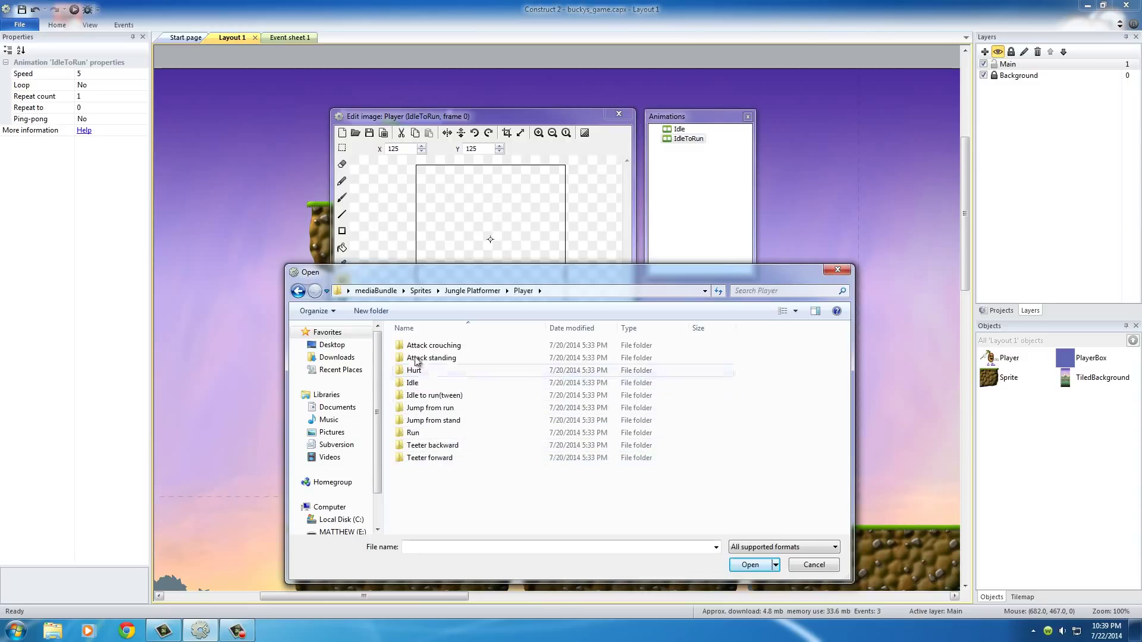
{"action": "double_click", "coordinate": [402, 396]}
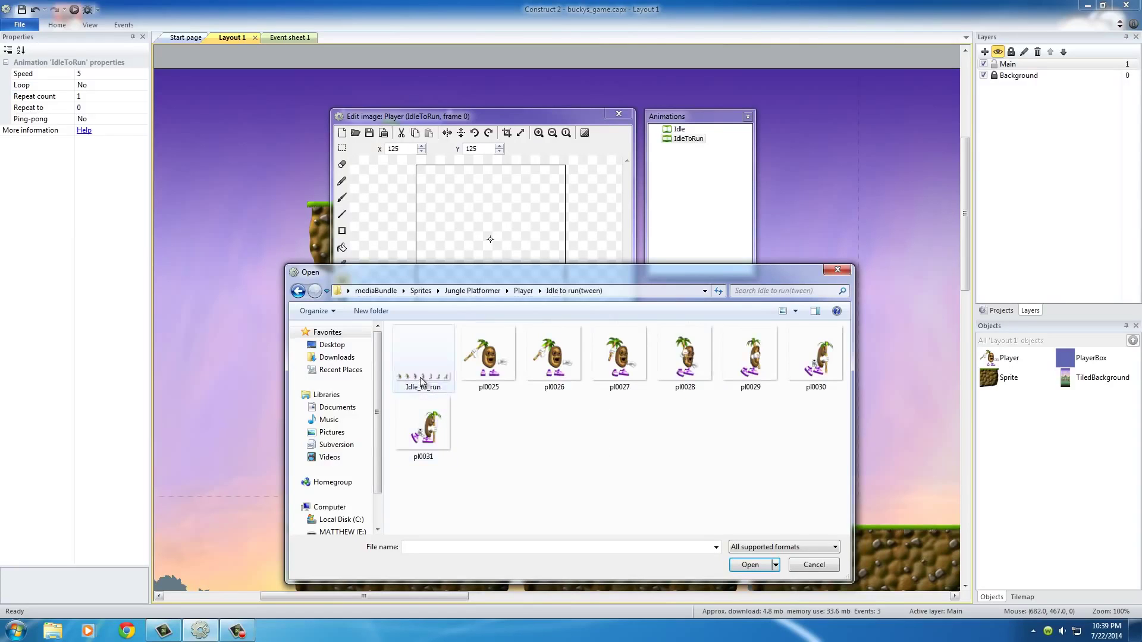
{"action": "left_click", "coordinate": [415, 378]}
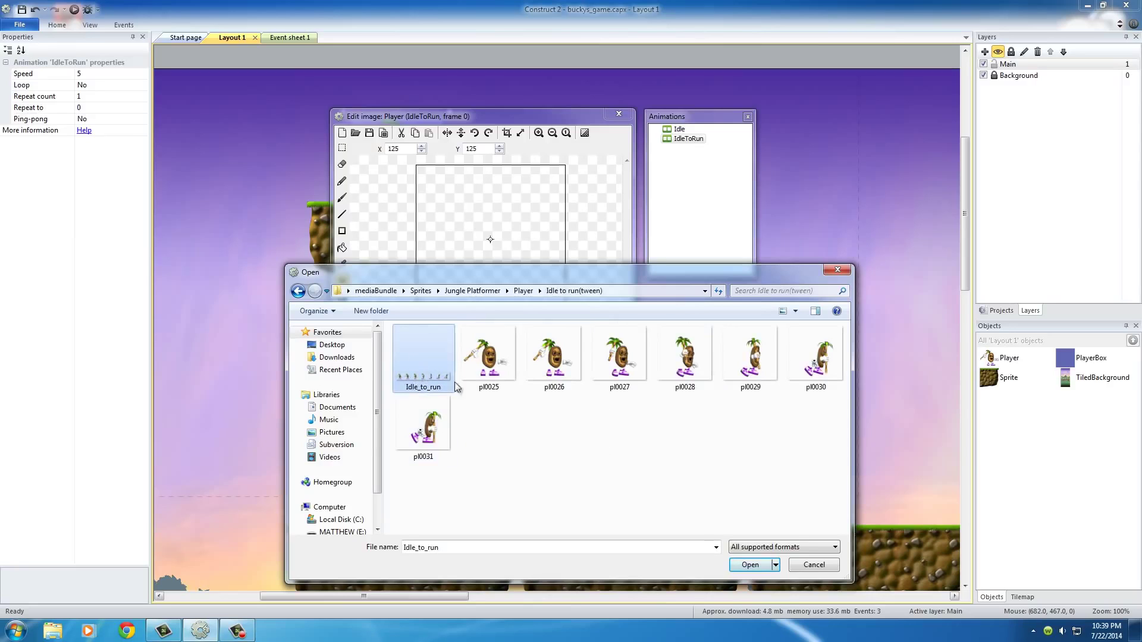
{"action": "left_click", "coordinate": [748, 565]}
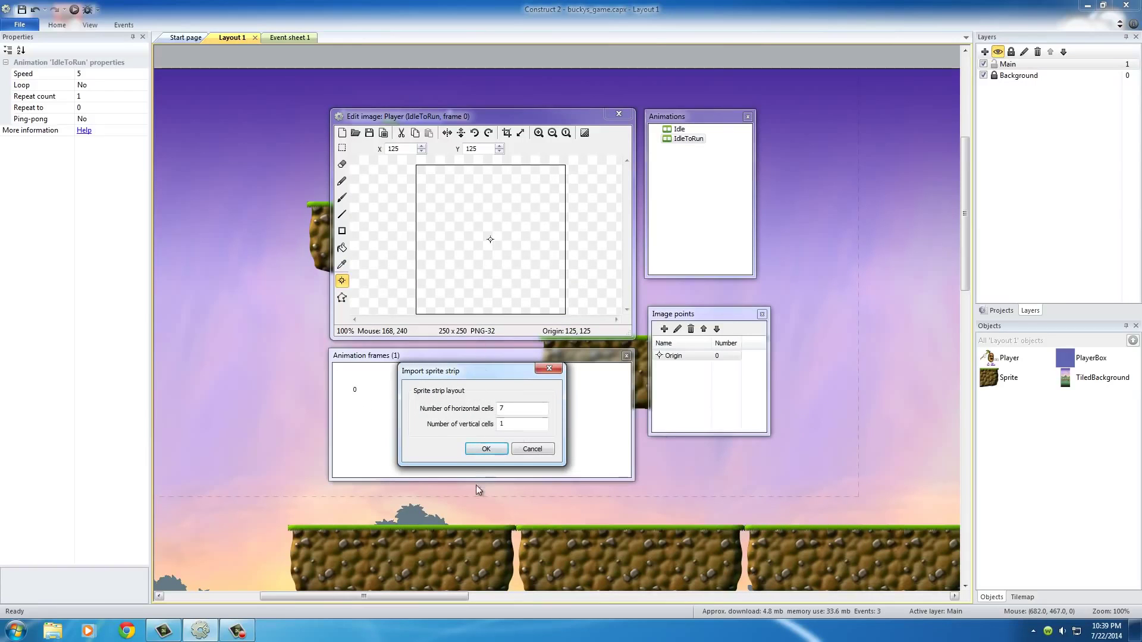
{"action": "left_click", "coordinate": [486, 450]}
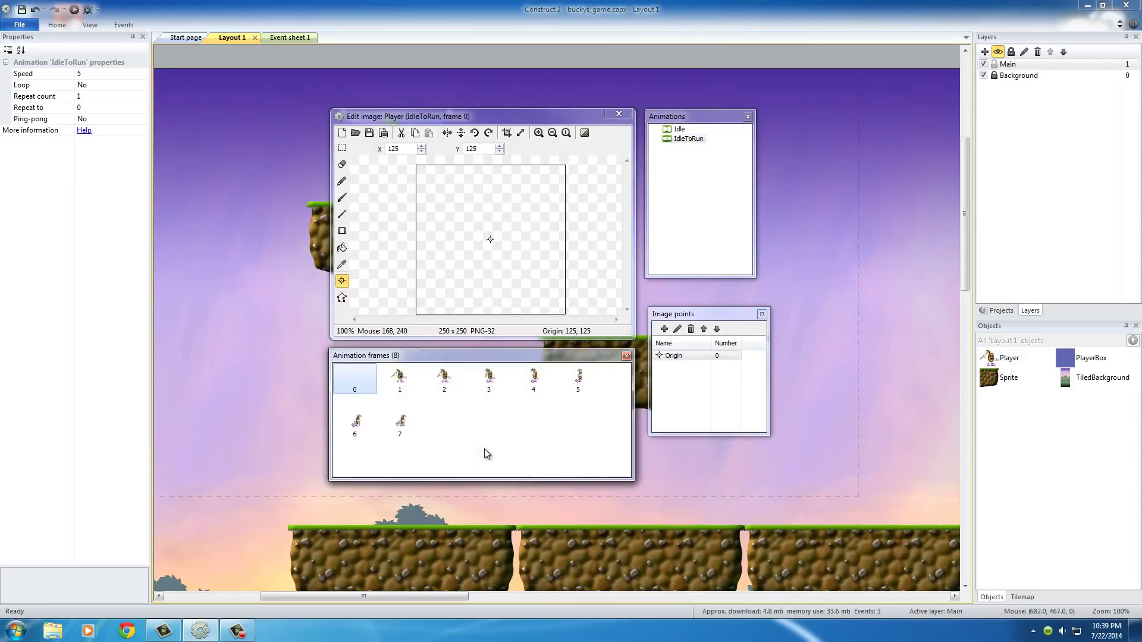
- Delete the empty frame 0 from IdleToRun and crop the transparent edges of all its frames
{"action": "right_click", "coordinate": [359, 380]}
{"action": "left_click", "coordinate": [386, 401]}
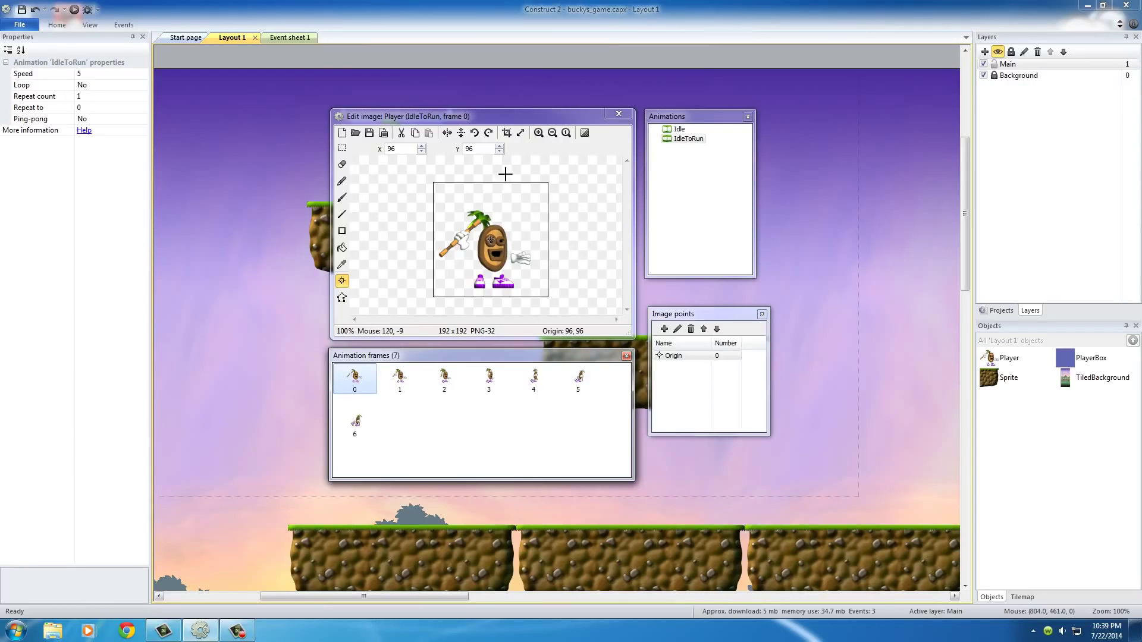
{"action": "left_click", "coordinate": [507, 133], "text": "shift"}
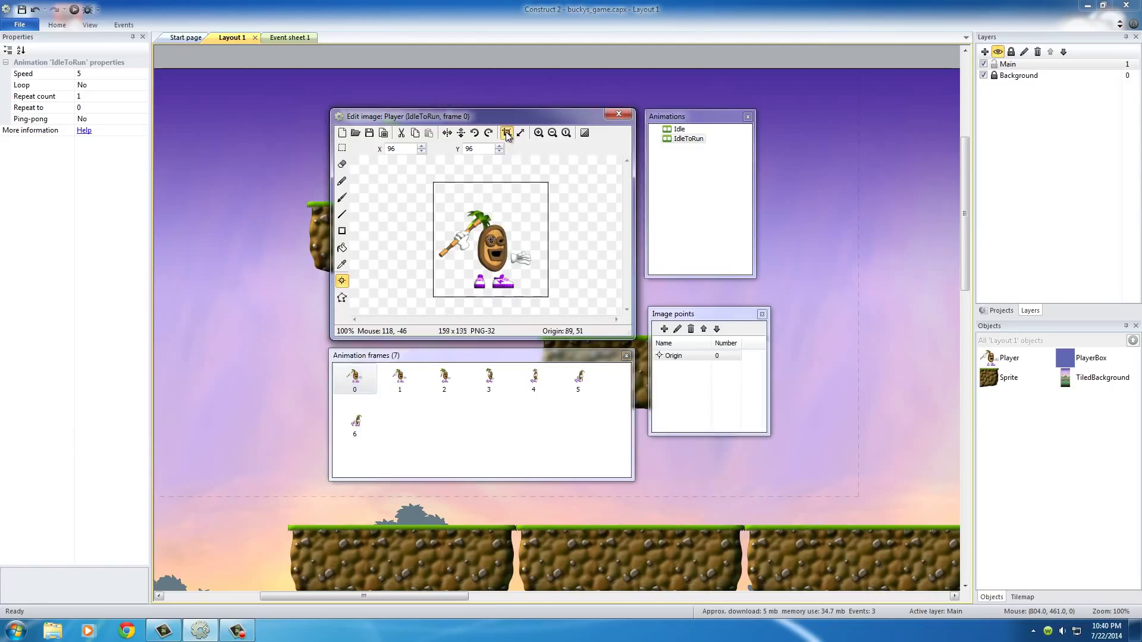
{"action": "left_click", "coordinate": [400, 380]}
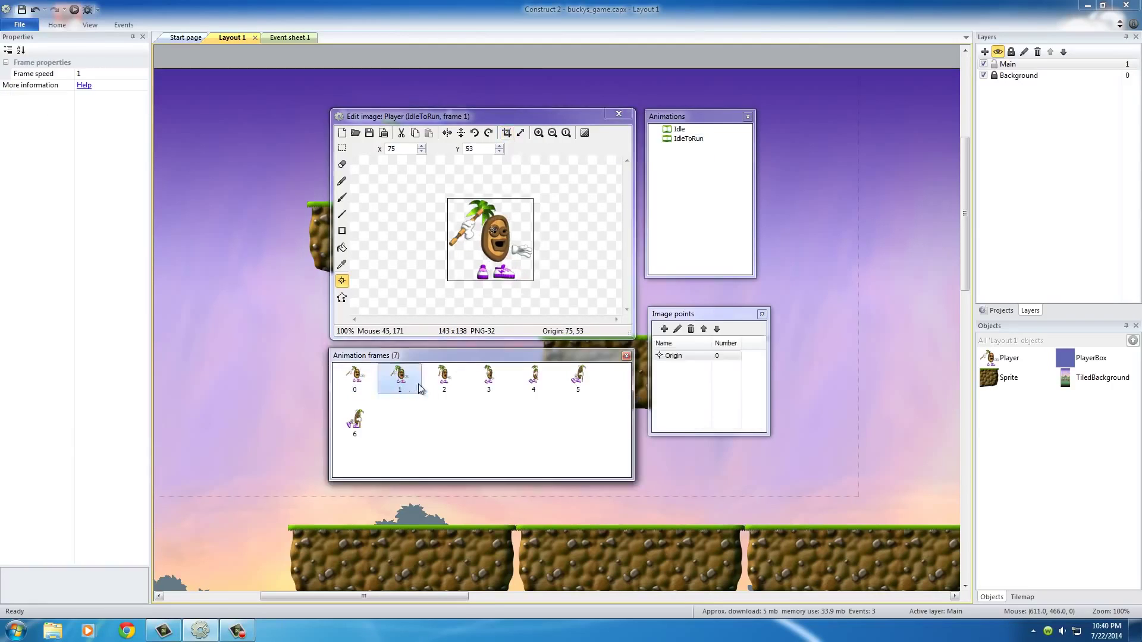
{"action": "left_click", "coordinate": [474, 386]}
{"action": "left_click", "coordinate": [444, 380]}
- Set frame 0's origin to the bottom middle of the image and apply it to the whole IdleToRun animation
{"action": "left_click", "coordinate": [355, 380]}
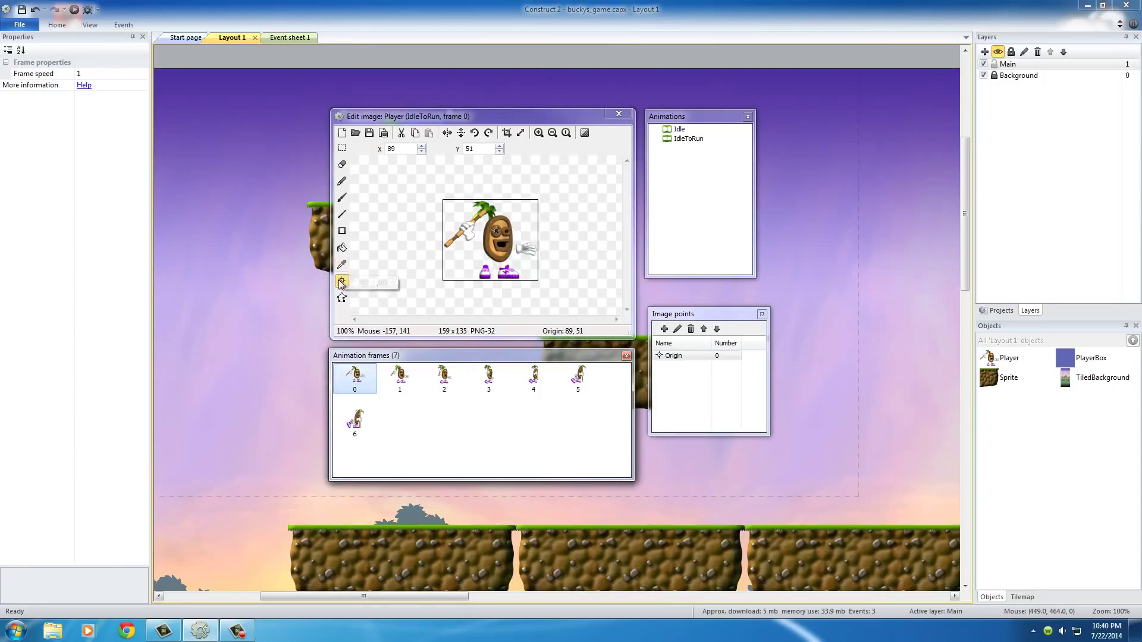
{"action": "left_click", "coordinate": [342, 280]}
{"action": "left_click", "coordinate": [343, 281]}
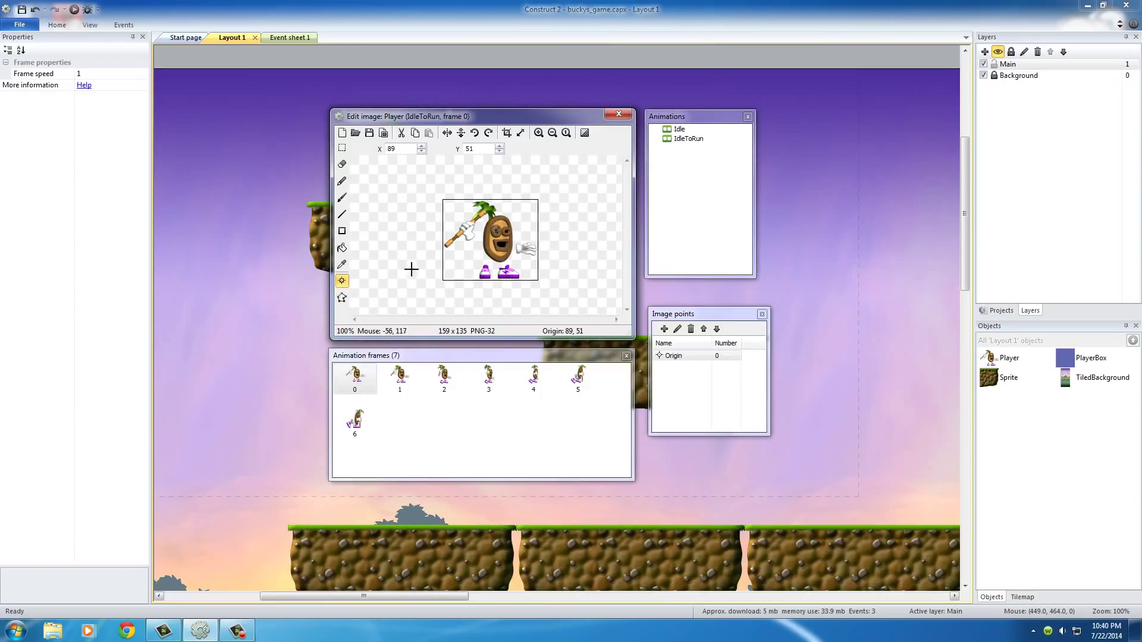
{"action": "key", "text": "KP_2"}
{"action": "left_click", "coordinate": [674, 358]}
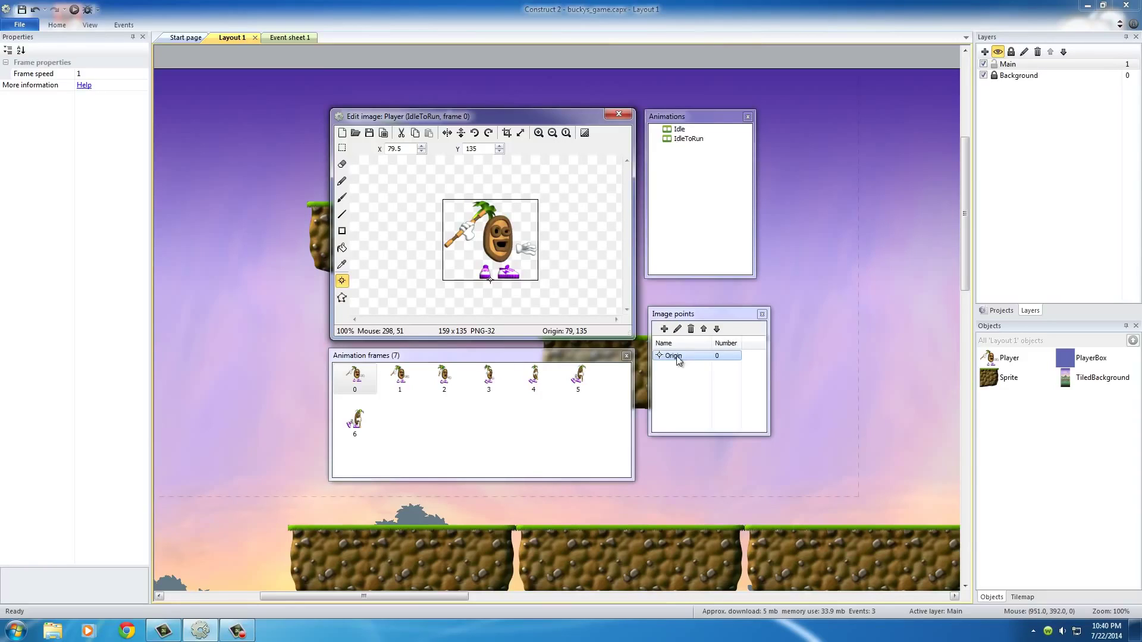
{"action": "right_click", "coordinate": [676, 361]}
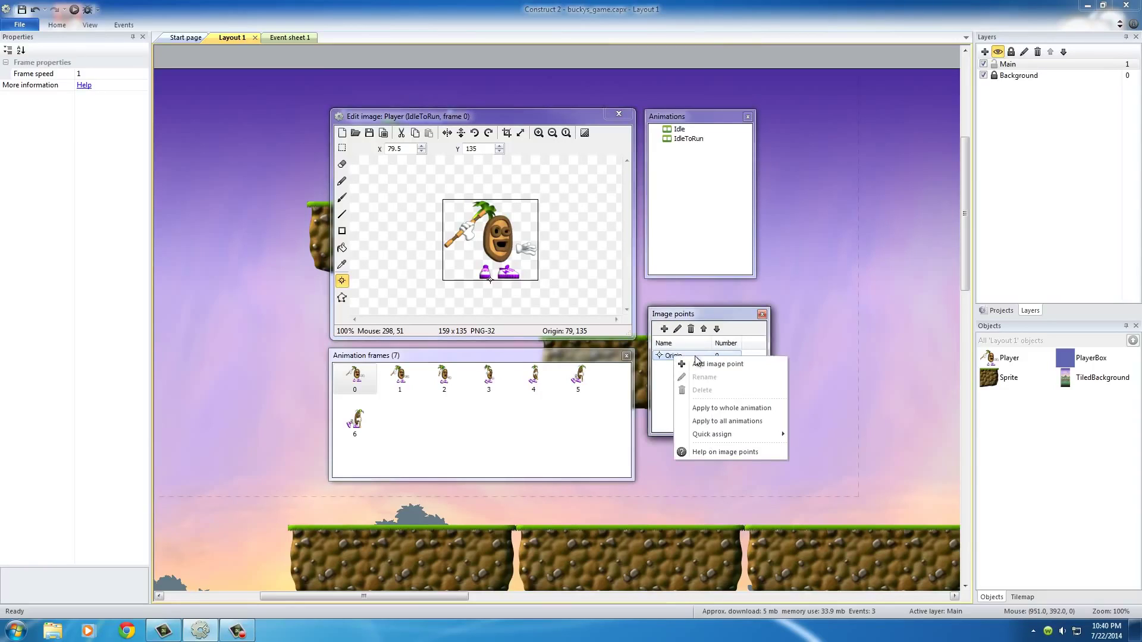
{"action": "left_click", "coordinate": [729, 409]}
- Check the origin position on each frame of the IdleToRun animation
{"action": "left_click", "coordinate": [409, 381]}
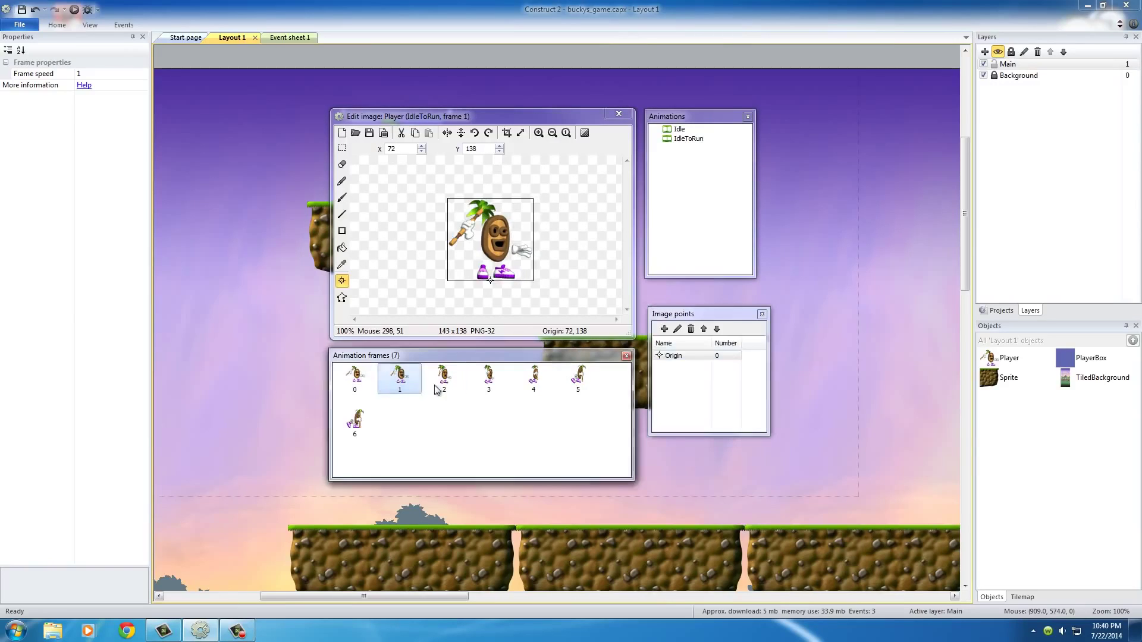
{"action": "left_click", "coordinate": [444, 378]}
{"action": "left_click", "coordinate": [488, 378]}
{"action": "left_click", "coordinate": [534, 377]}
{"action": "left_click", "coordinate": [578, 378]}
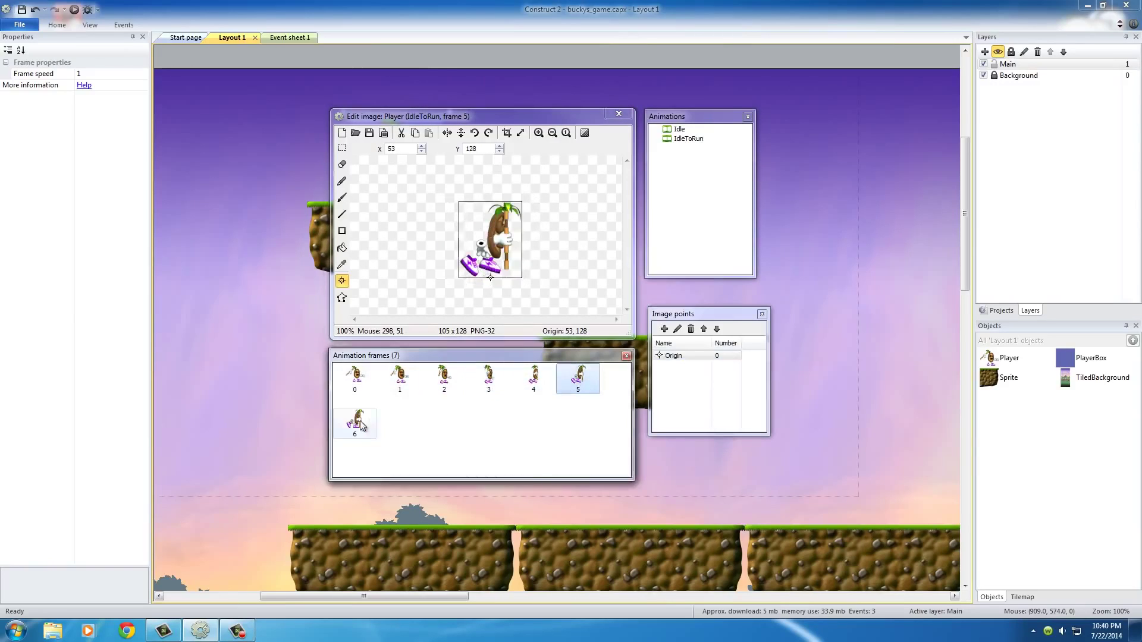
{"action": "left_click", "coordinate": [360, 424]}
{"action": "left_click", "coordinate": [354, 378]}
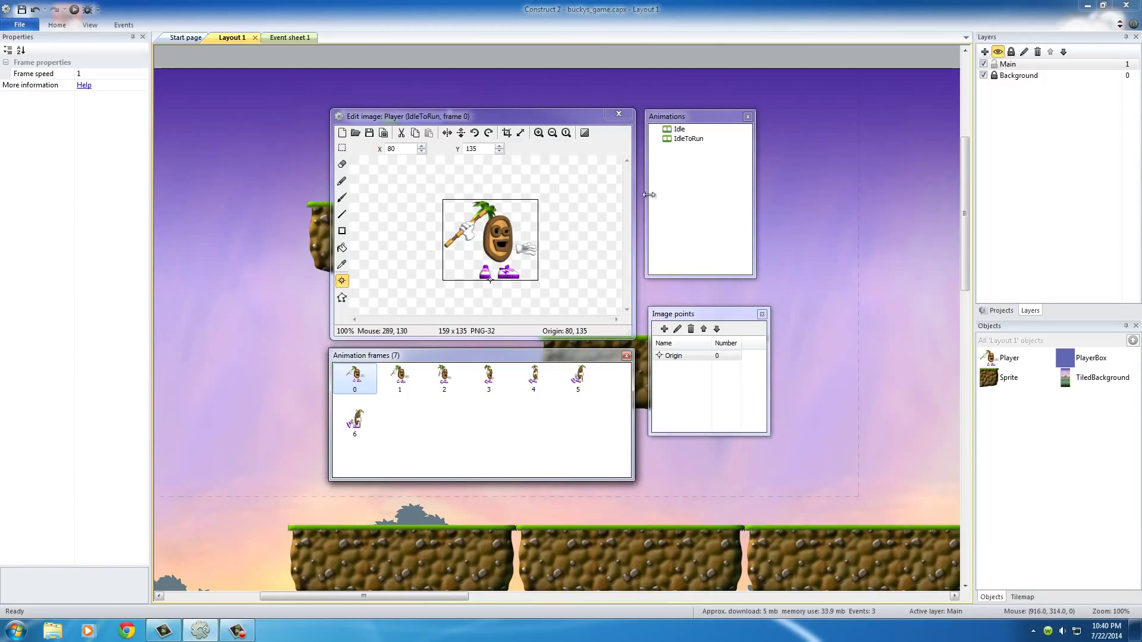
- Set the IdleToRun animation's speed to 15 and keep its looping at No
{"action": "left_click", "coordinate": [668, 141]}
{"action": "left_click", "coordinate": [677, 139]}
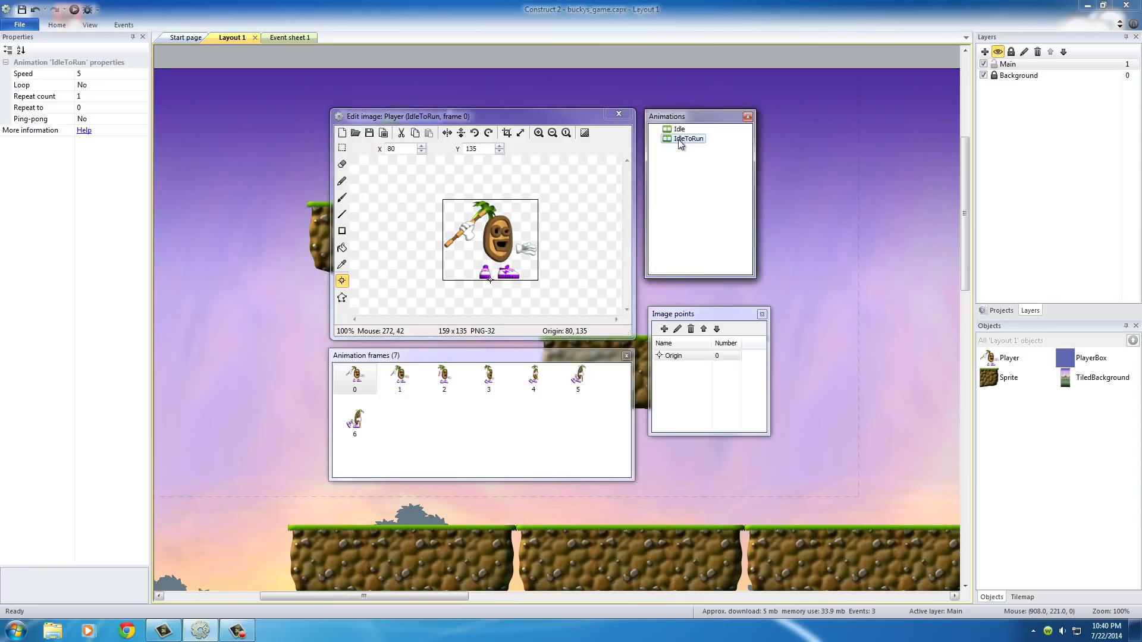
{"action": "left_click", "coordinate": [82, 73]}
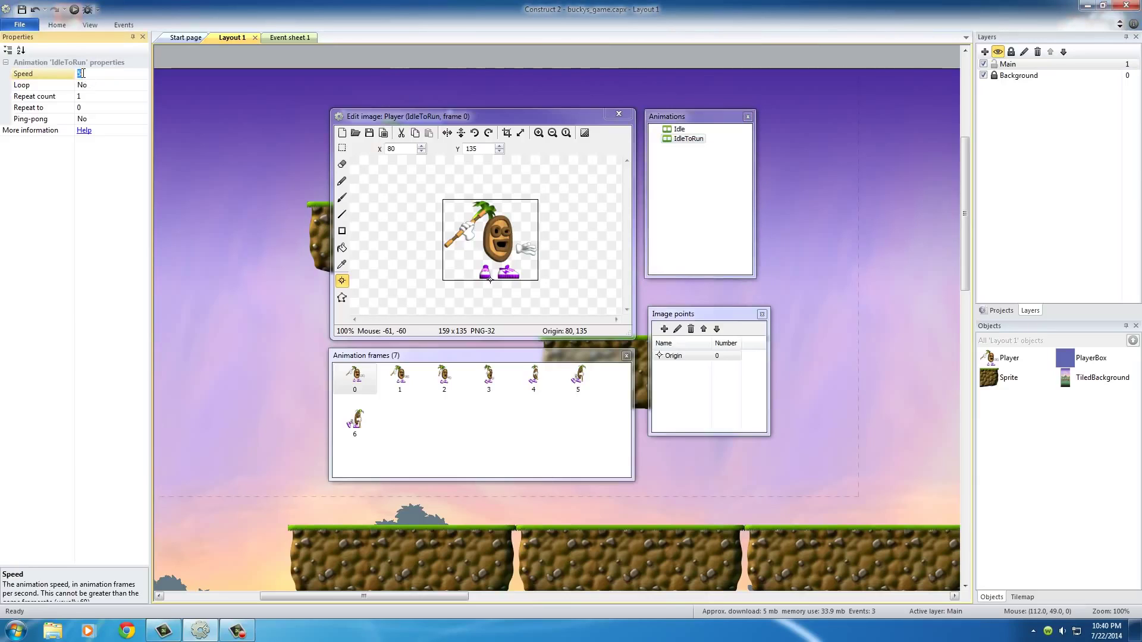
{"action": "type", "text": "15"}
{"action": "left_click", "coordinate": [93, 86]}
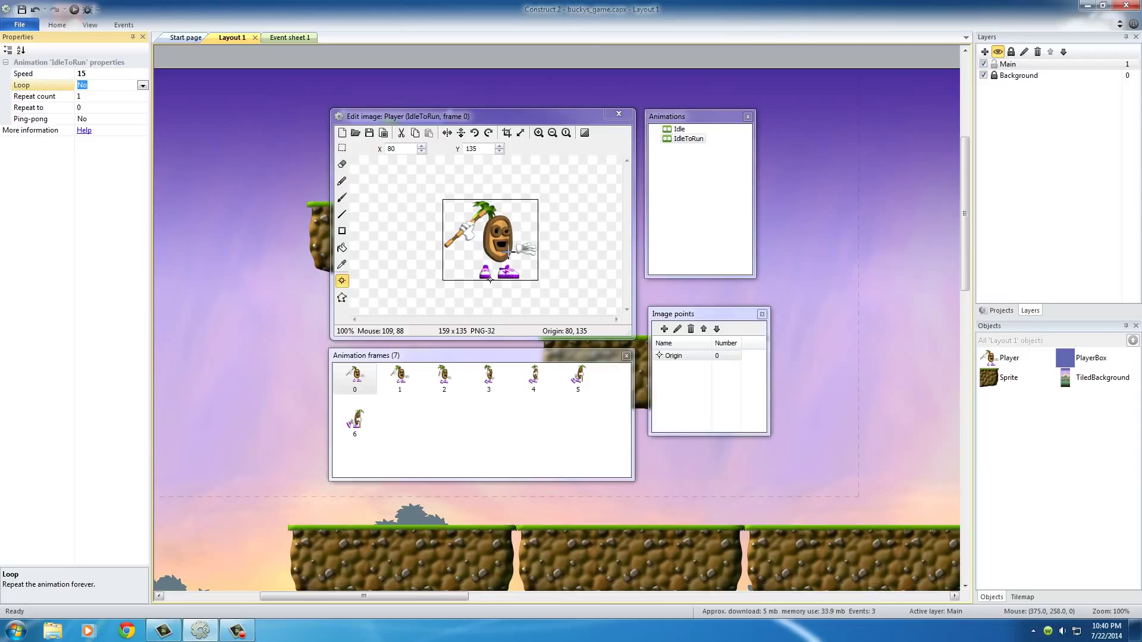
{"action": "left_click", "coordinate": [94, 74]}
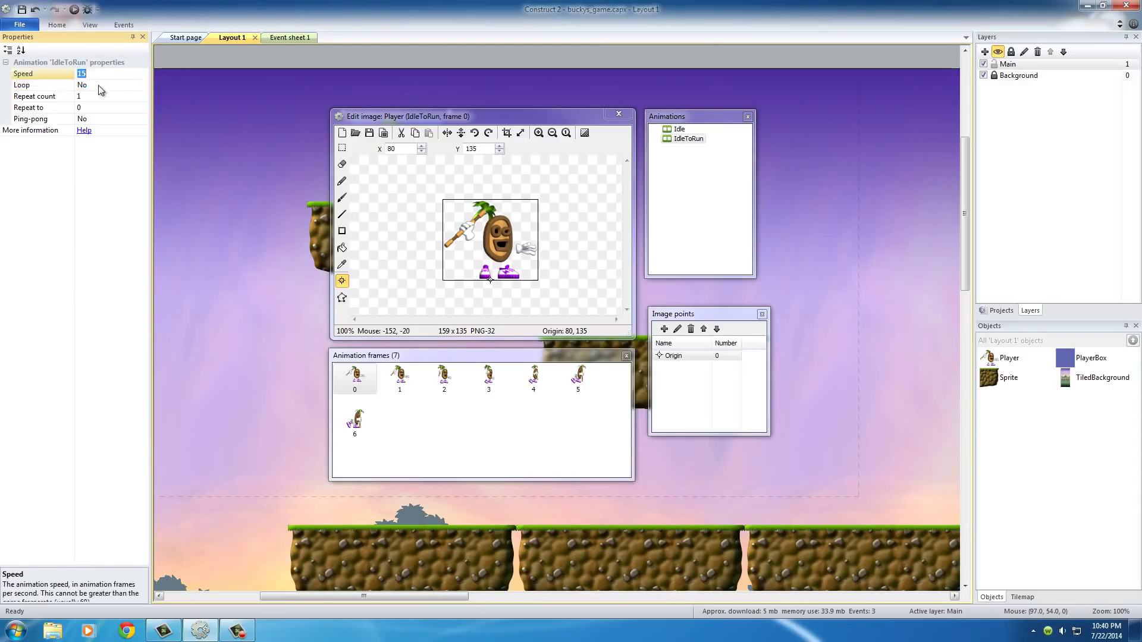
{"action": "left_click", "coordinate": [99, 85]}
{"action": "left_click", "coordinate": [687, 211]}
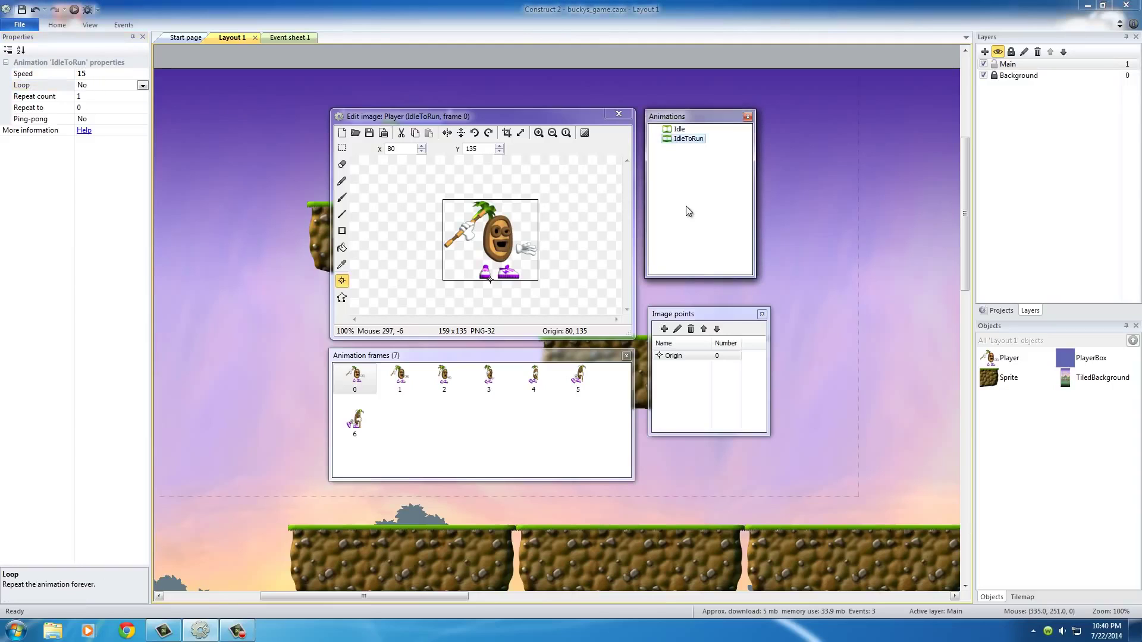
- Add a new animation named Run to the Player sprite and open it for editing
{"action": "right_click", "coordinate": [671, 161]}
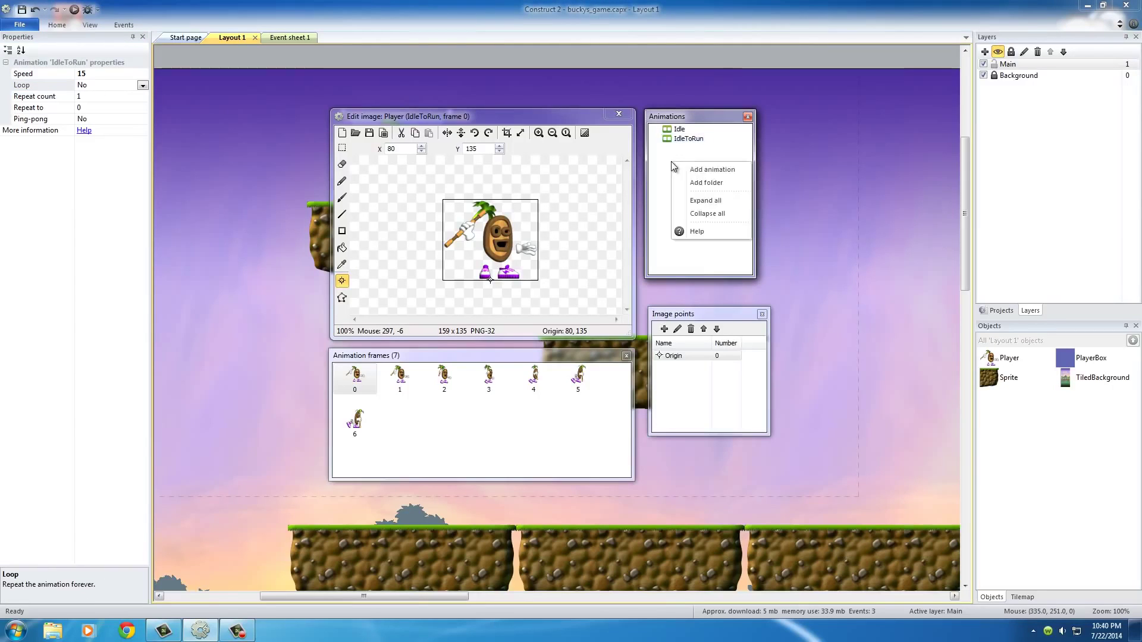
{"action": "left_click", "coordinate": [709, 169]}
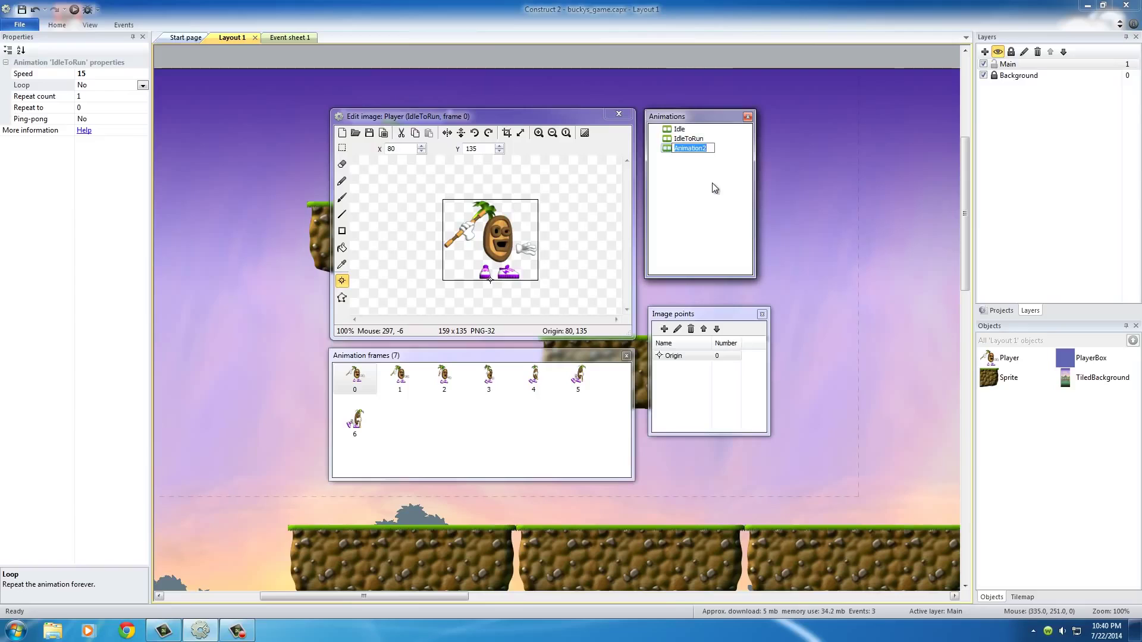
{"action": "type", "text": "Run"}
{"action": "key", "text": "Return"}
{"action": "left_click", "coordinate": [678, 149]}
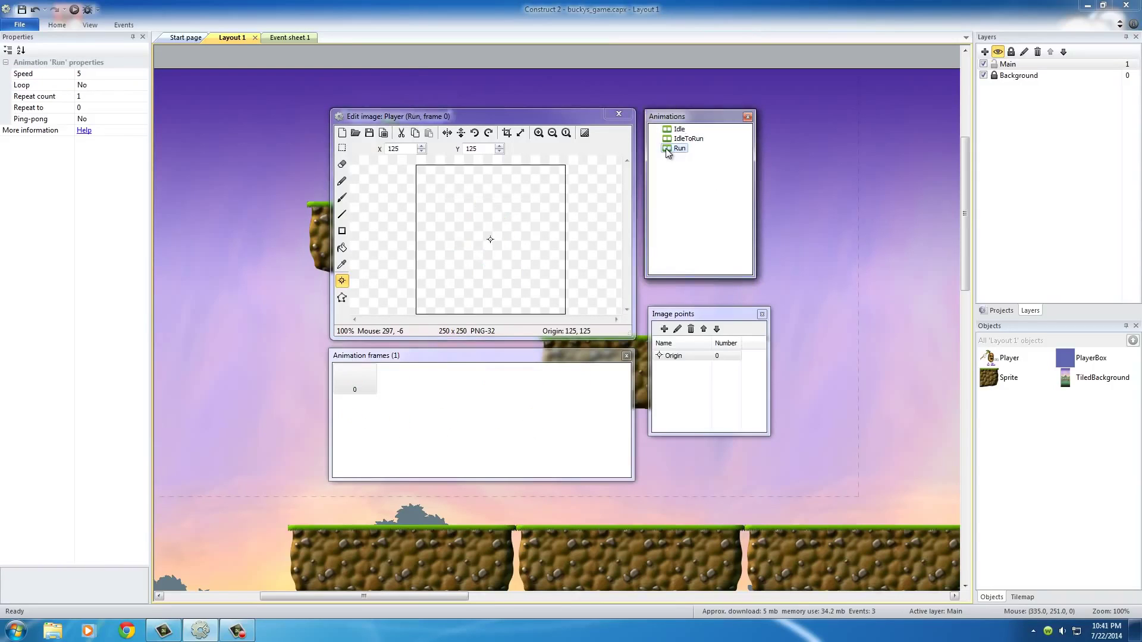
- Import the Run sprite strip from Jungle Platformer's Player > Run folder into Run, using 21 horizontal cells and 1 vertical cell
{"action": "right_click", "coordinate": [480, 387]}
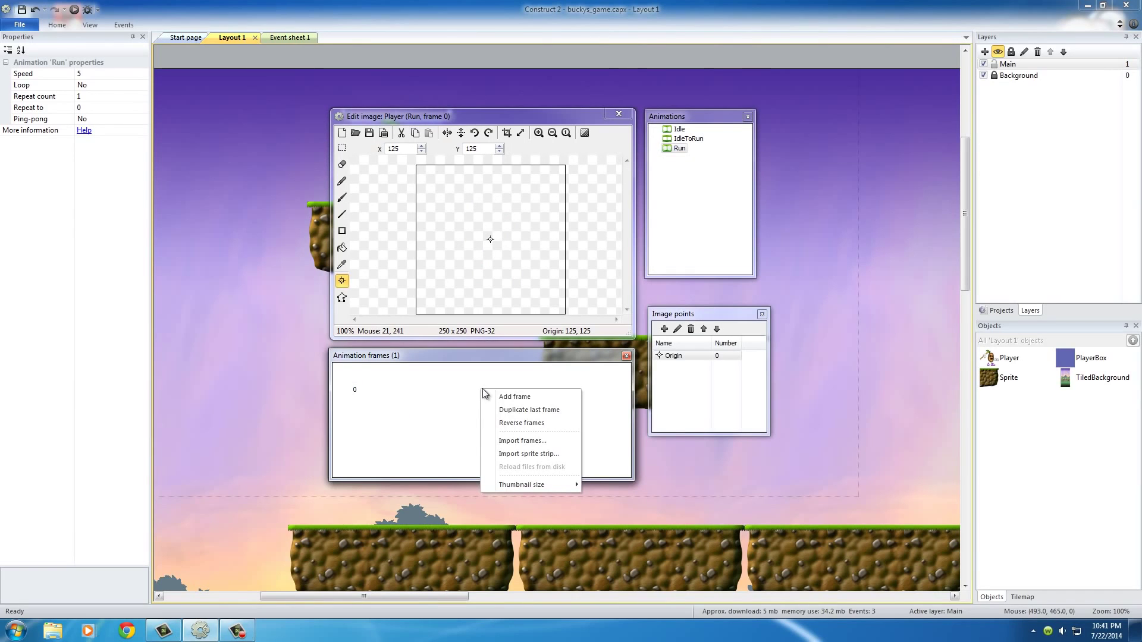
{"action": "left_click", "coordinate": [543, 441]}
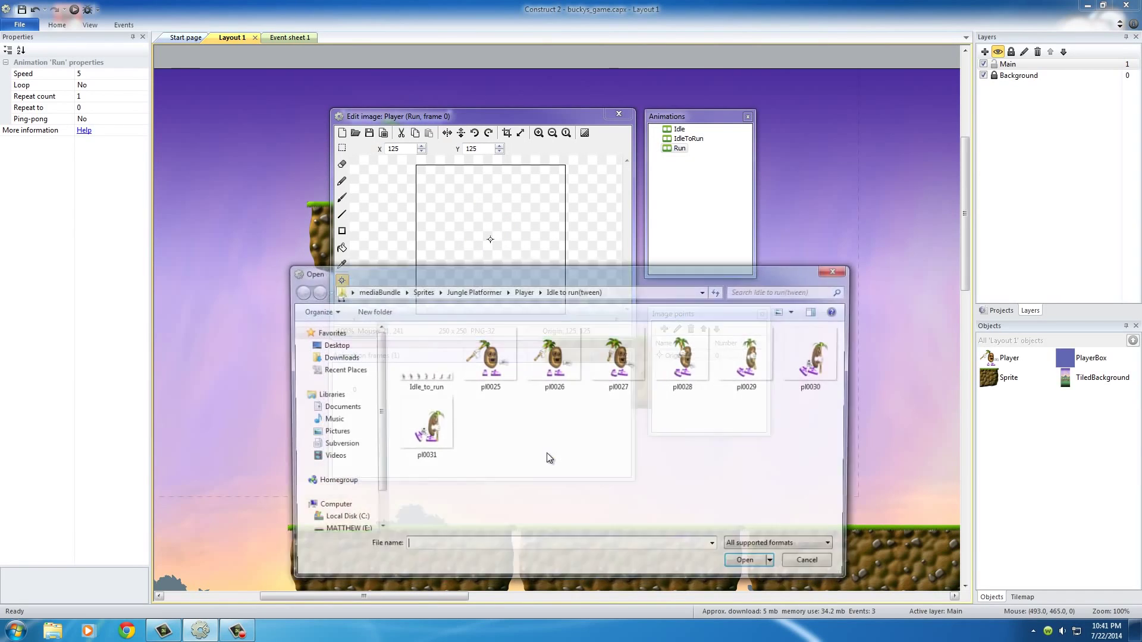
{"action": "left_click", "coordinate": [488, 291]}
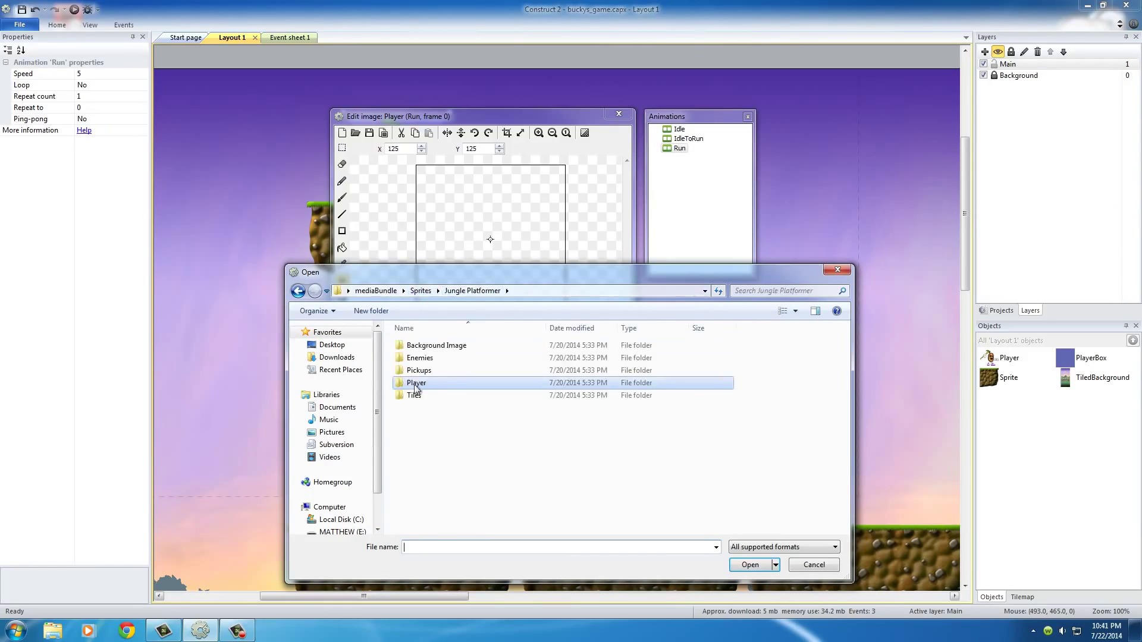
{"action": "double_click", "coordinate": [416, 386]}
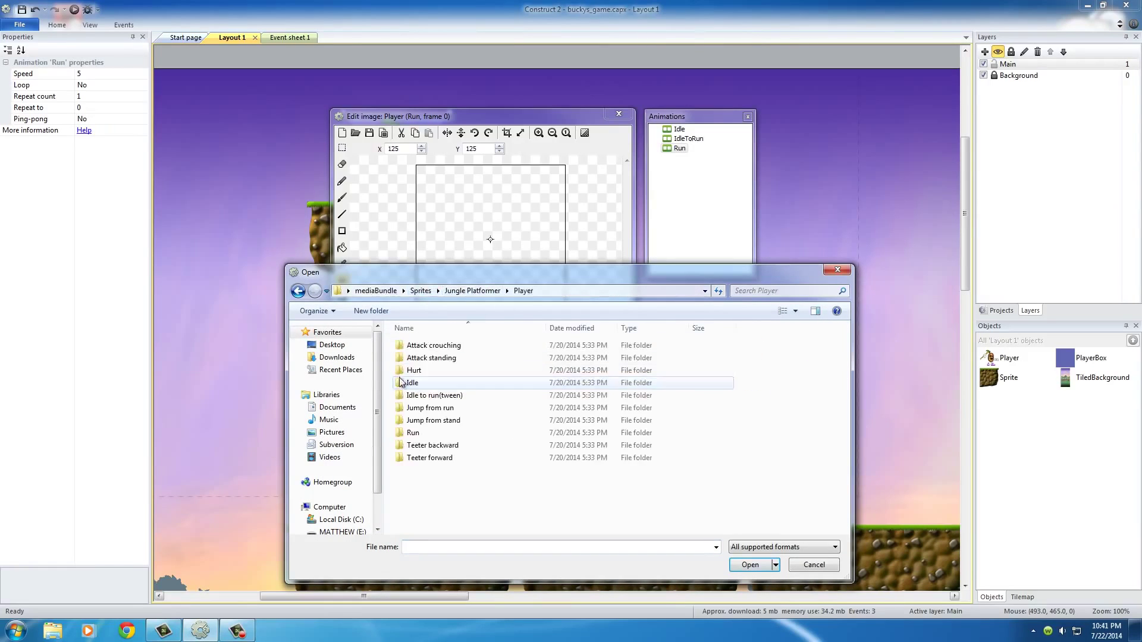
{"action": "double_click", "coordinate": [402, 437]}
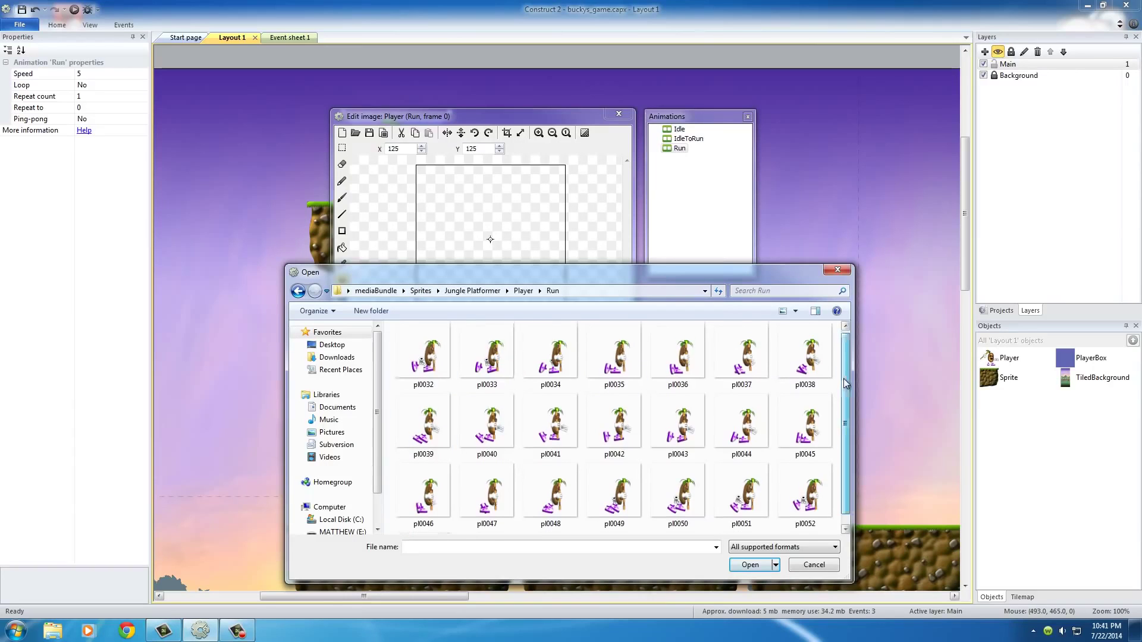
{"action": "left_click", "coordinate": [440, 350]}
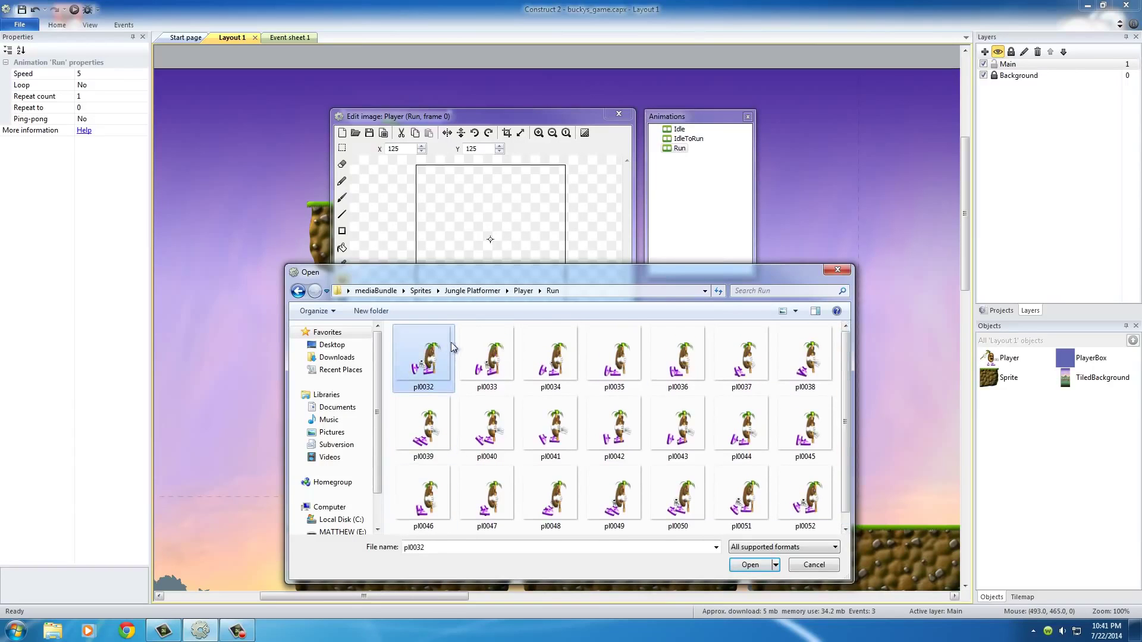
{"action": "left_click_drag", "start_coordinate": [844, 408], "coordinate": [842, 456]}
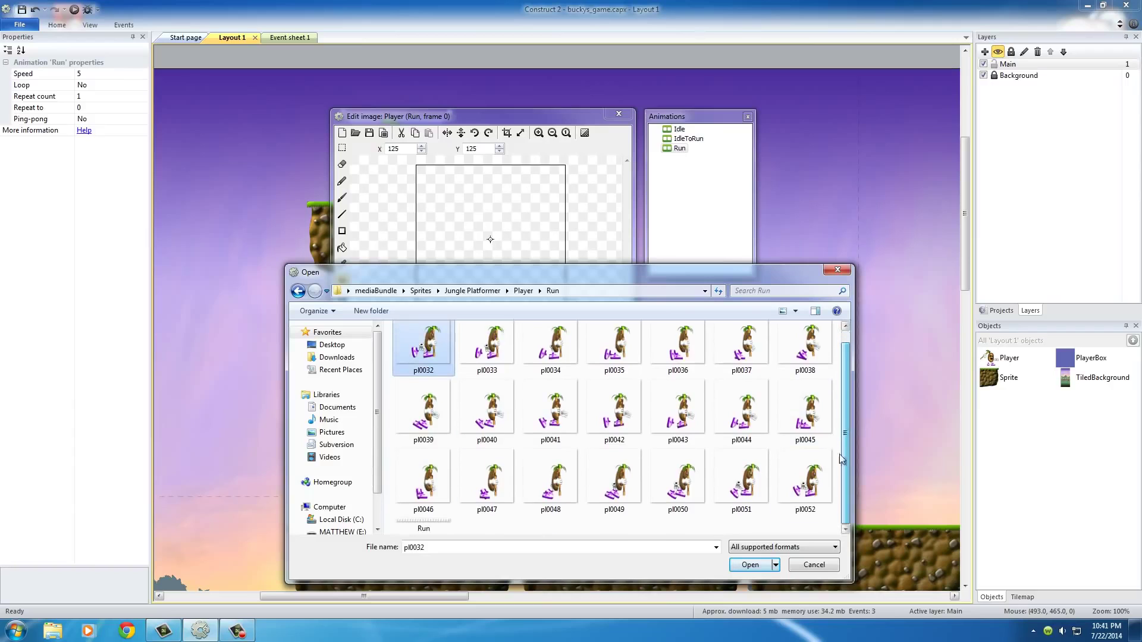
{"action": "left_click", "coordinate": [426, 527]}
{"action": "left_click", "coordinate": [748, 566]}
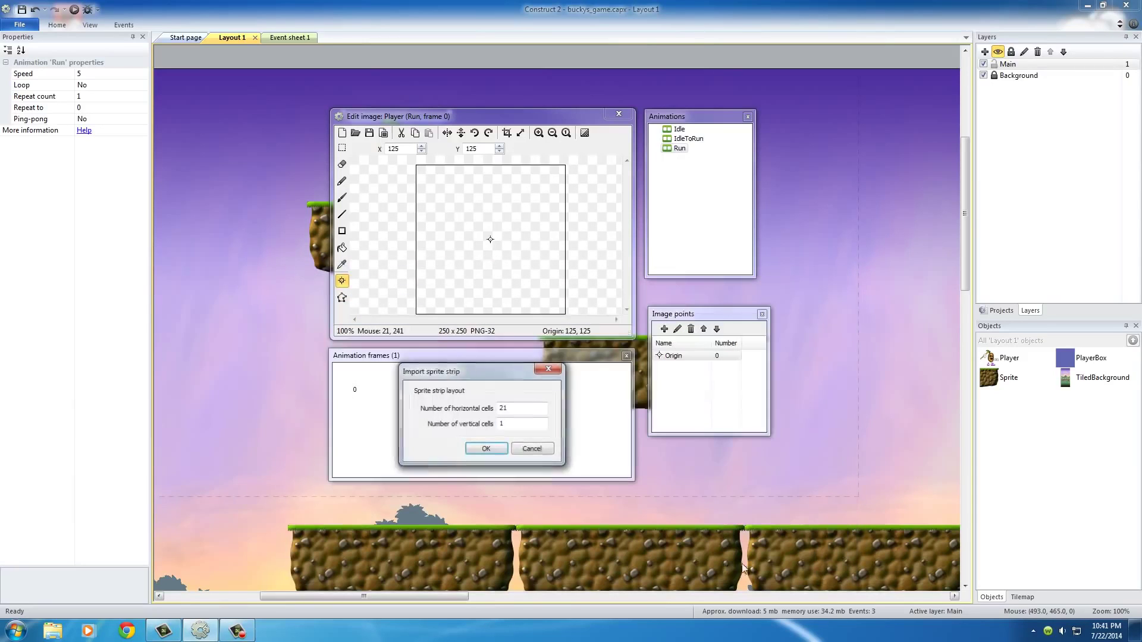
{"action": "left_click", "coordinate": [486, 450]}
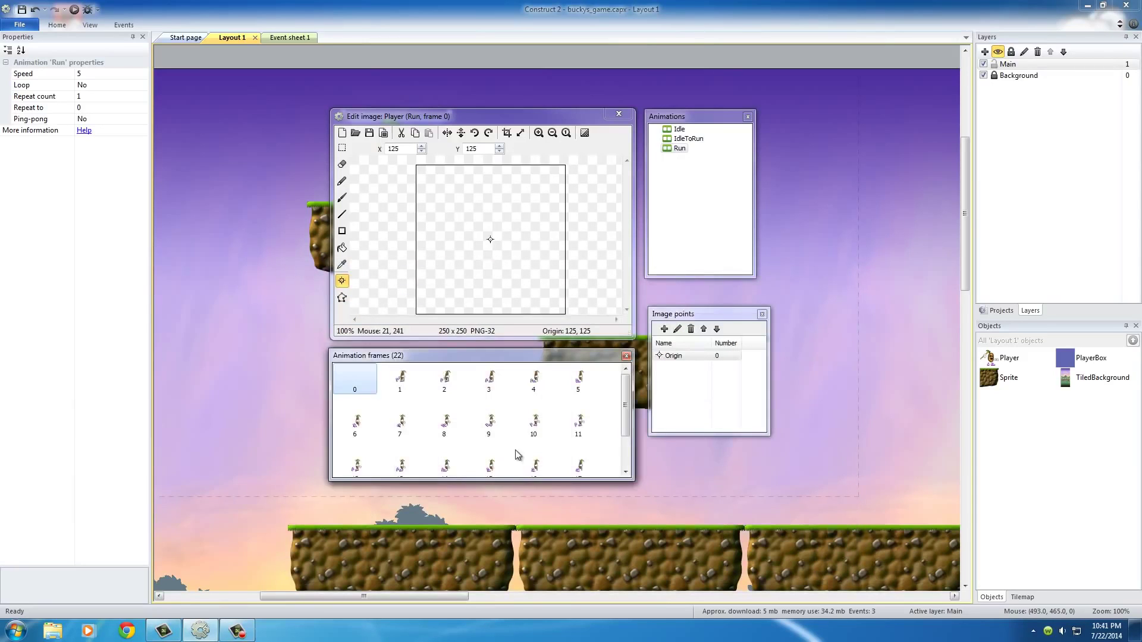
- Delete the empty frame 0 from the Run animation and crop the transparent edges of all its frames
{"action": "right_click", "coordinate": [360, 379]}
{"action": "left_click", "coordinate": [386, 400]}
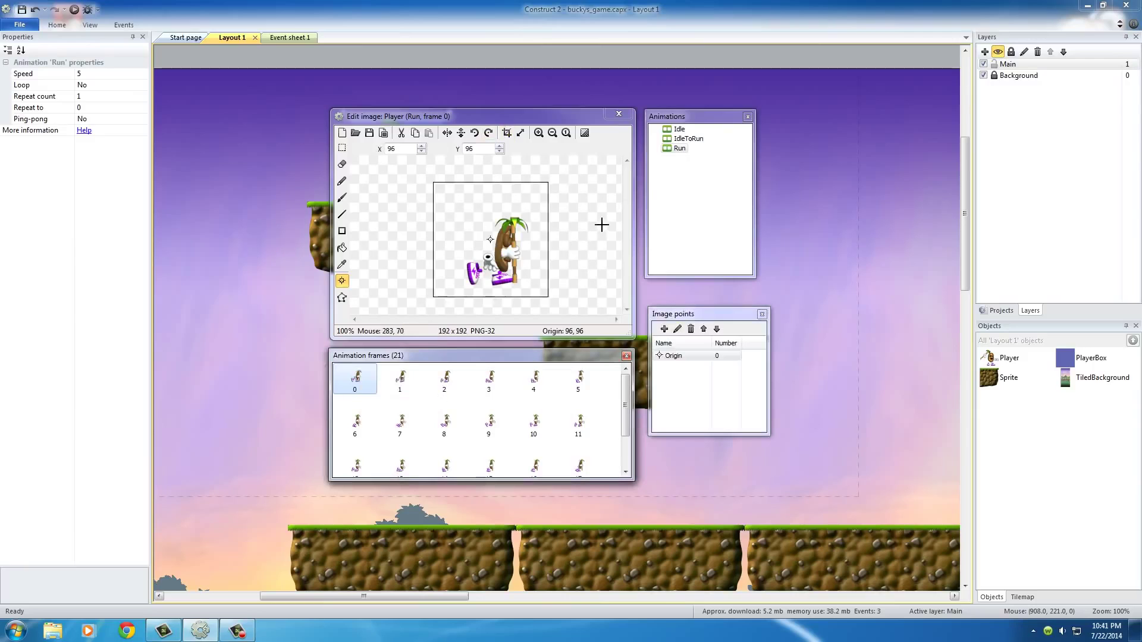
{"action": "left_click", "coordinate": [506, 133], "text": "shift"}
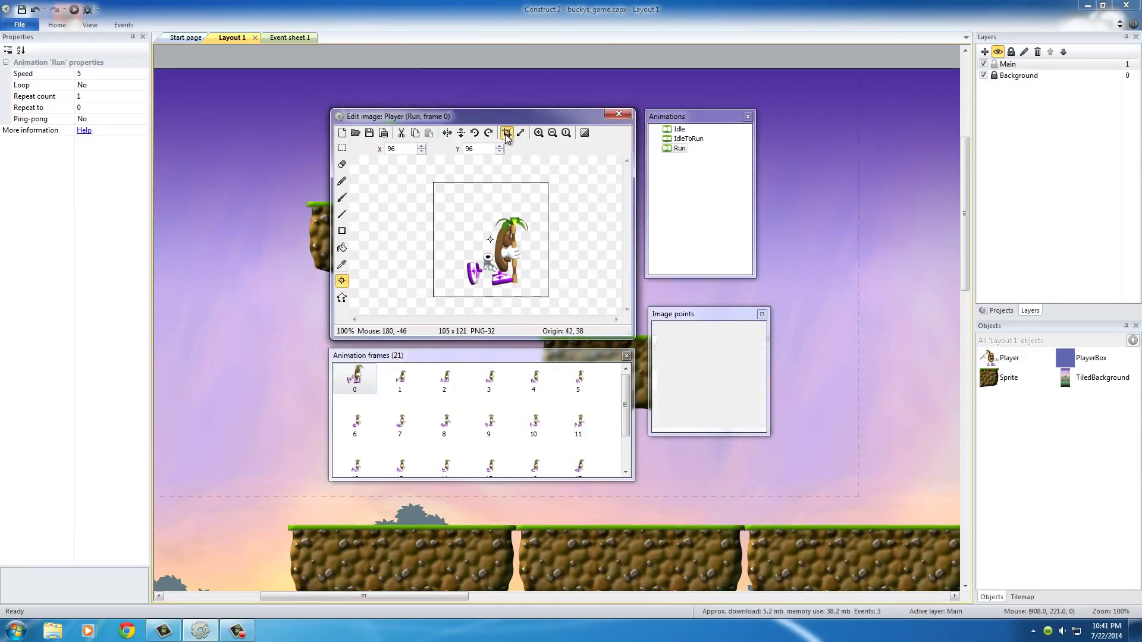
- Examine the cropped frames of the Run animation one by one, from frame 1 onward
{"action": "left_click", "coordinate": [399, 378]}
{"action": "left_click", "coordinate": [444, 378]}
{"action": "left_click", "coordinate": [488, 378]}
{"action": "left_click", "coordinate": [534, 381]}
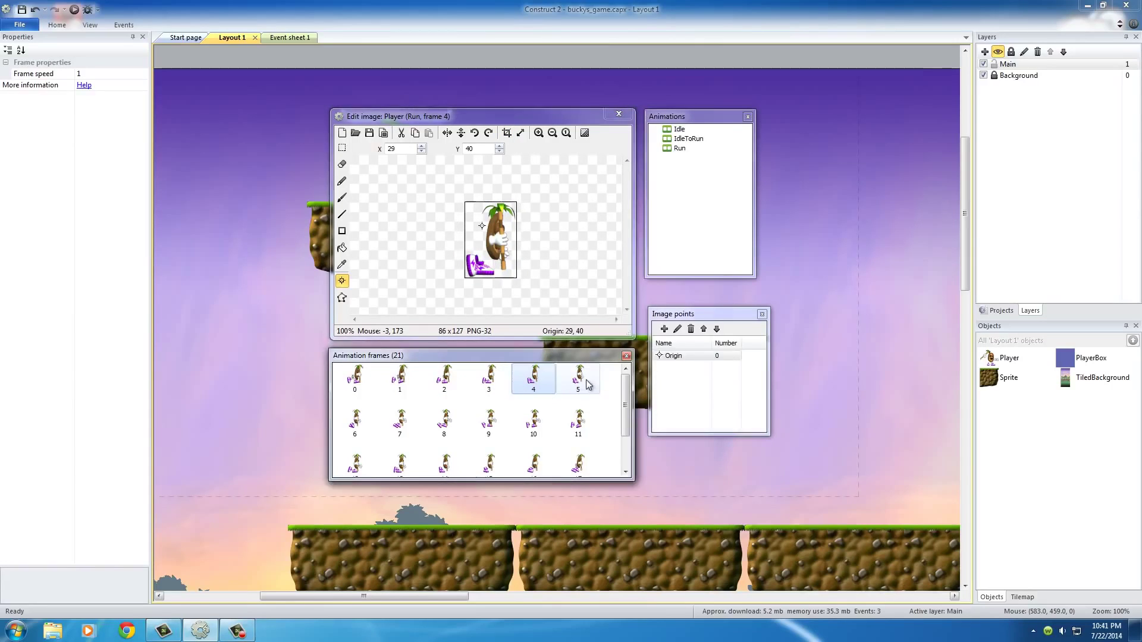
{"action": "left_click", "coordinate": [578, 378]}
{"action": "left_click", "coordinate": [355, 422]}
{"action": "left_click", "coordinate": [399, 422]}
{"action": "left_click", "coordinate": [444, 423]}
{"action": "left_click", "coordinate": [489, 422]}
{"action": "left_click", "coordinate": [534, 423]}
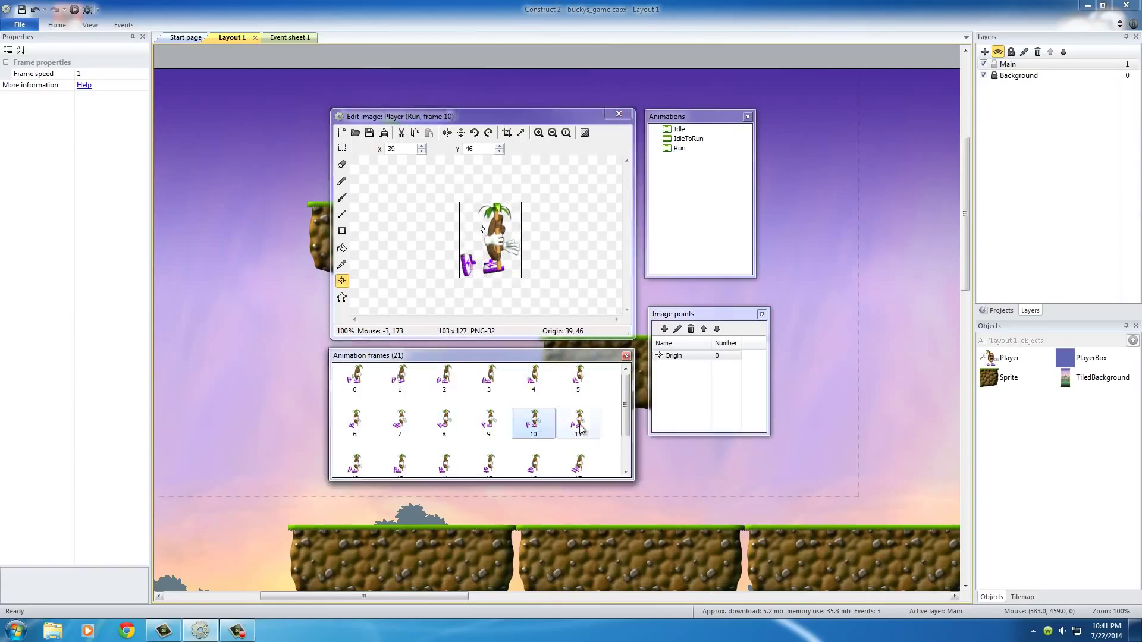
{"action": "left_click", "coordinate": [578, 422]}
{"action": "left_click", "coordinate": [359, 466]}
{"action": "left_click", "coordinate": [400, 465]}
- Set the origin of Run's frame 0 to the bottom middle of the image and apply it to the whole animation
{"action": "left_click", "coordinate": [355, 378]}
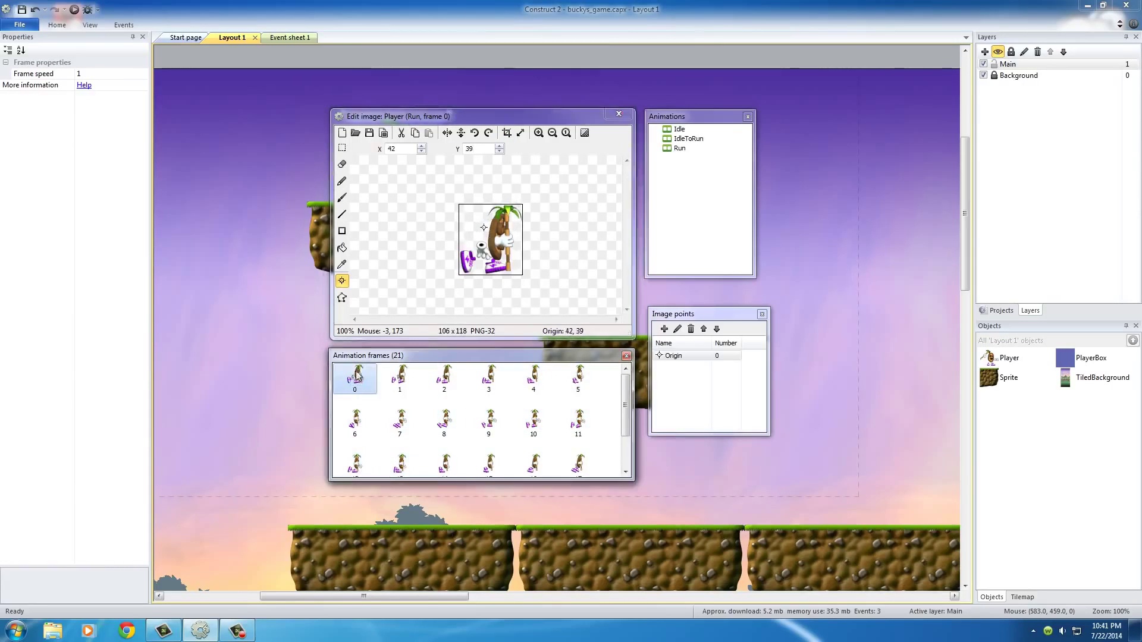
{"action": "left_click", "coordinate": [342, 282]}
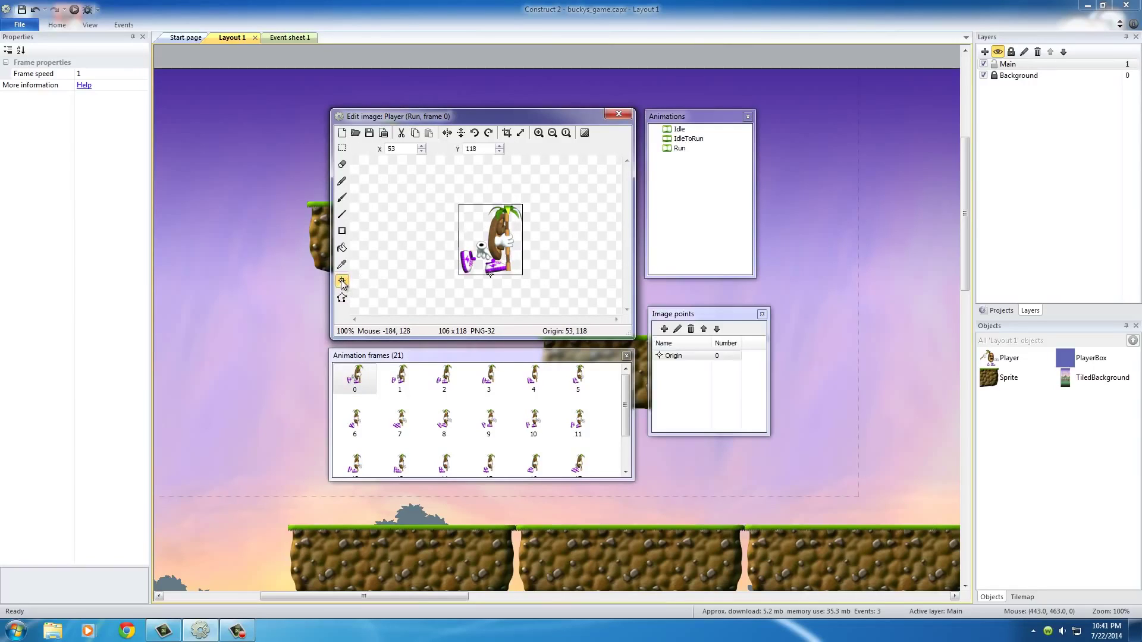
{"action": "right_click", "coordinate": [681, 358]}
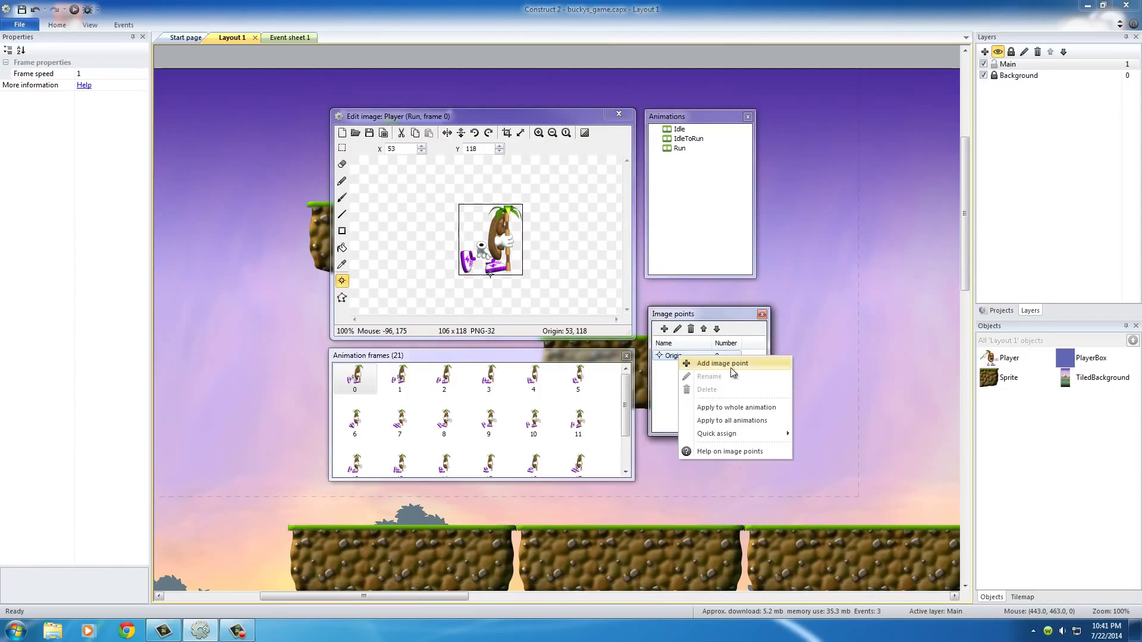
{"action": "left_click", "coordinate": [749, 409]}
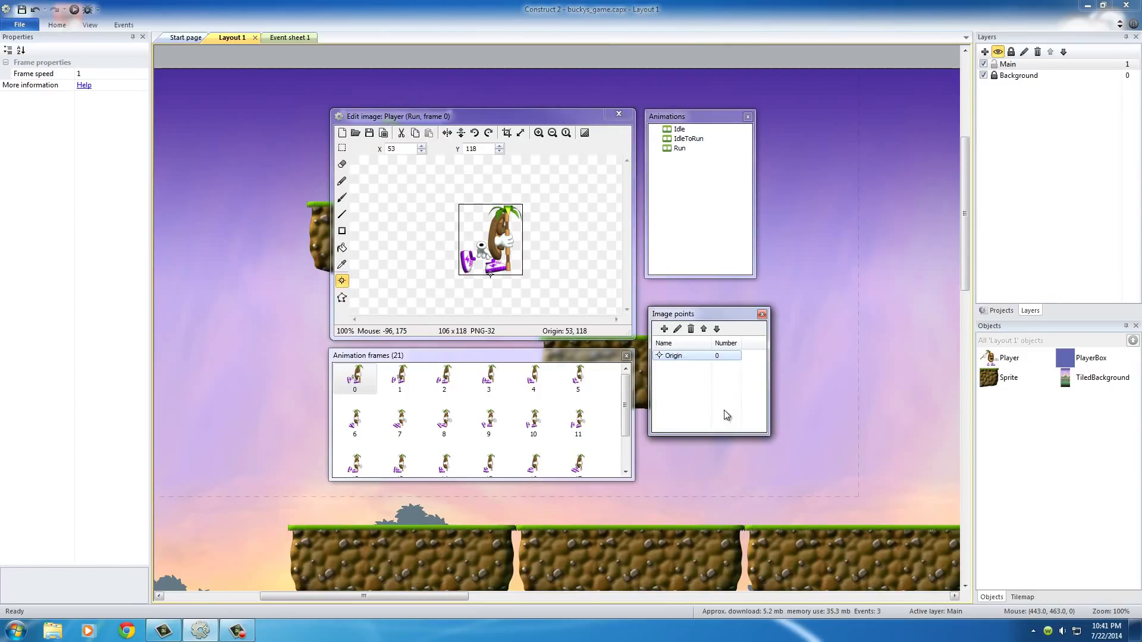
- Set the Run animation's speed to 15 and its Loop property to Yes
{"action": "left_click", "coordinate": [680, 148]}
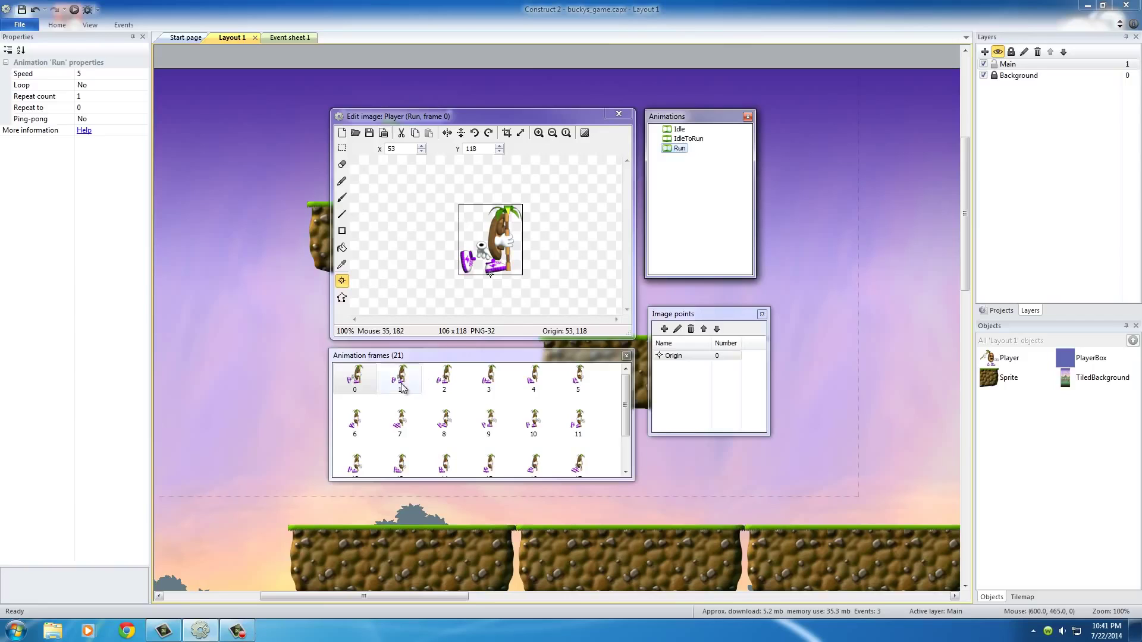
{"action": "left_click", "coordinate": [354, 377]}
{"action": "left_click", "coordinate": [680, 148]}
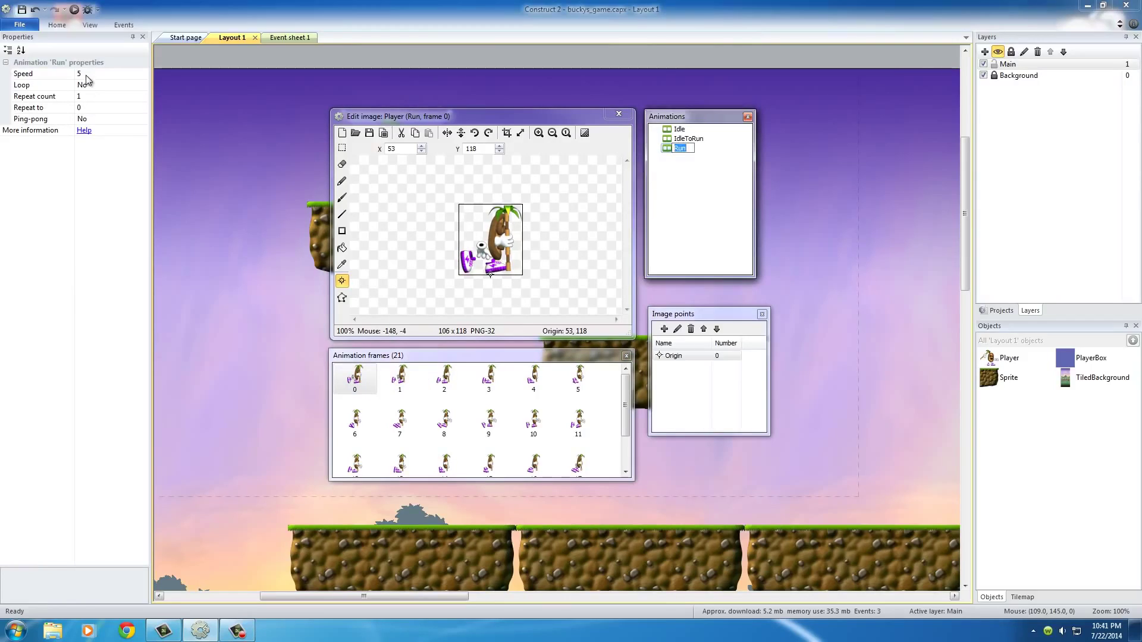
{"action": "left_click", "coordinate": [102, 73]}
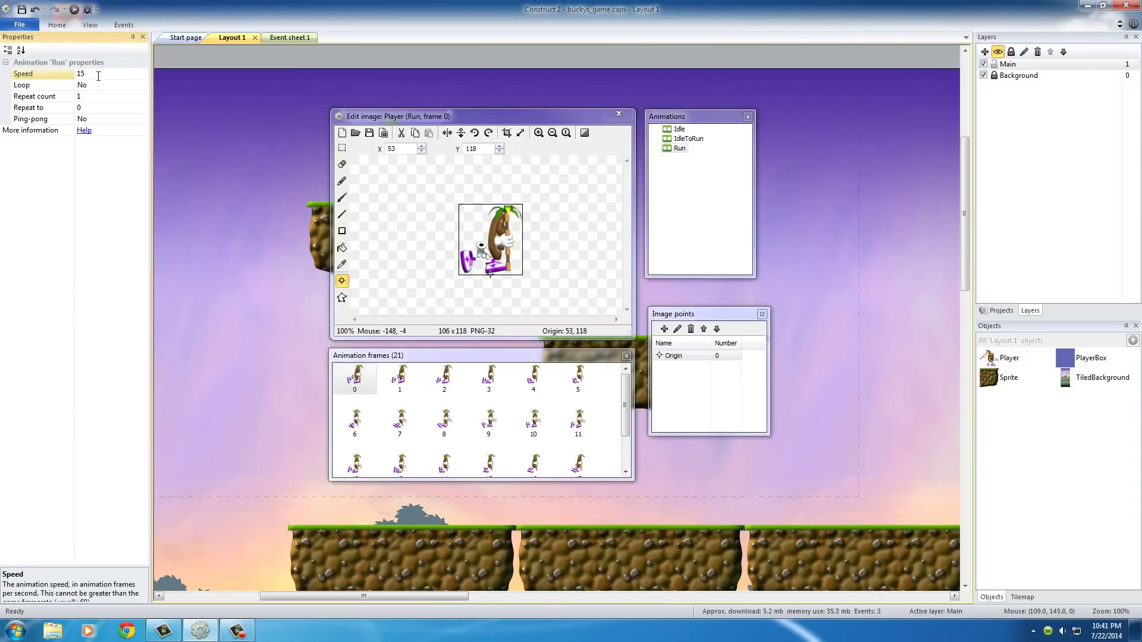
{"action": "left_click", "coordinate": [90, 85]}
{"action": "left_click", "coordinate": [143, 85]}
{"action": "left_click", "coordinate": [130, 99]}
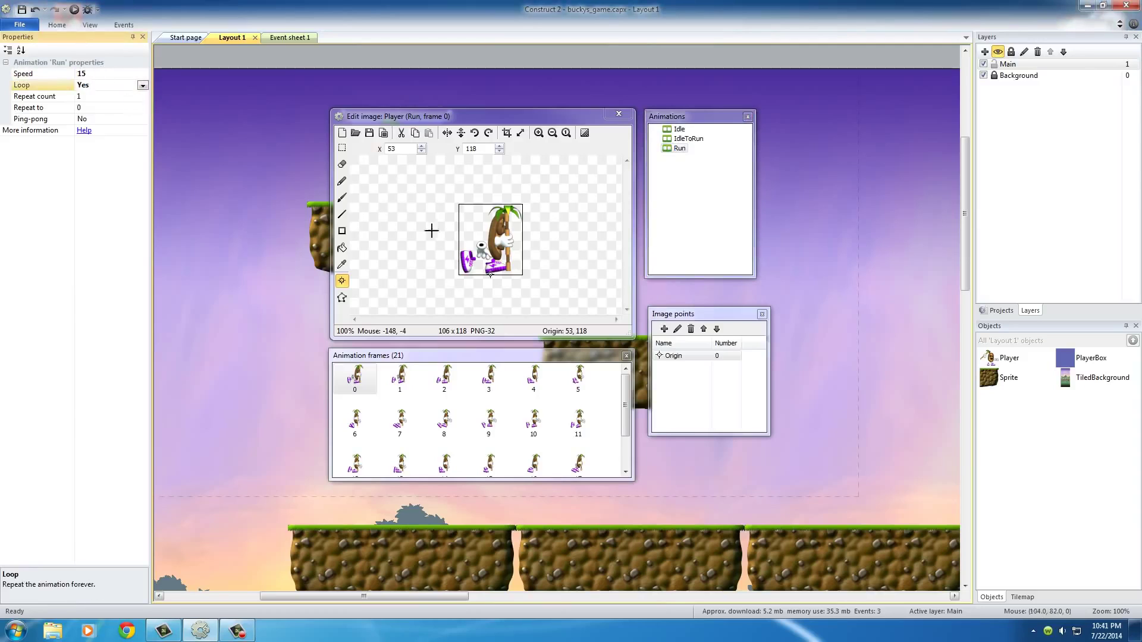
- Compare the last frame of the Run animation with its first frame
{"action": "mouse_move", "coordinate": [627, 406]}
{"action": "left_mouse_down"}
{"action": "mouse_move", "coordinate": [627, 435]}
{"action": "mouse_move", "coordinate": [627, 412]}
{"action": "left_mouse_up"}
{"action": "left_click", "coordinate": [444, 458]}
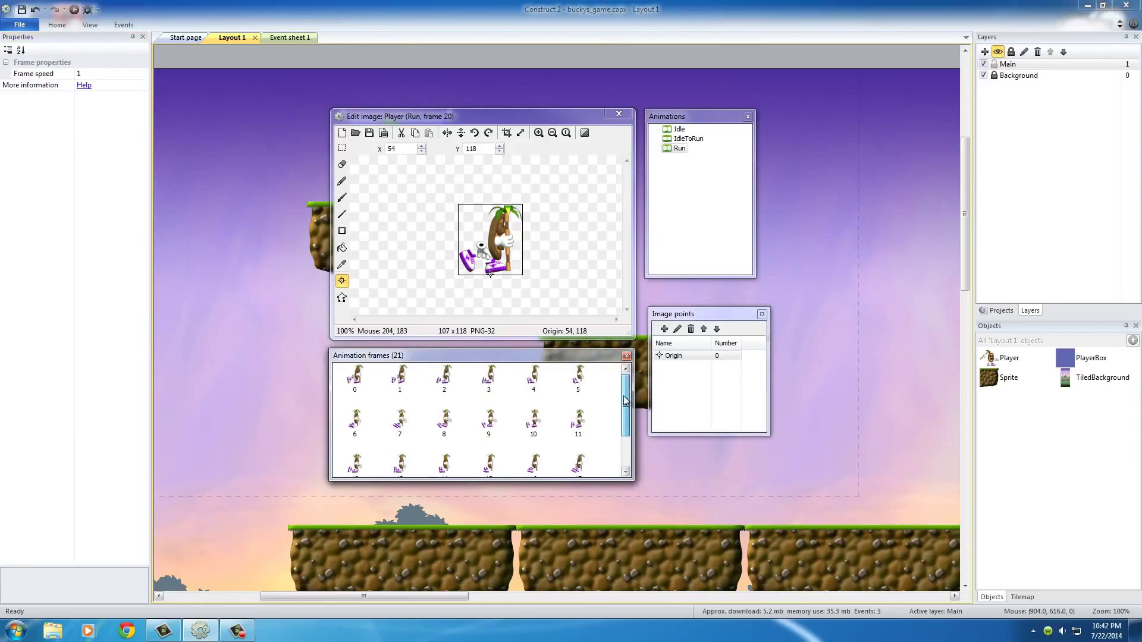
{"action": "left_click", "coordinate": [364, 381]}
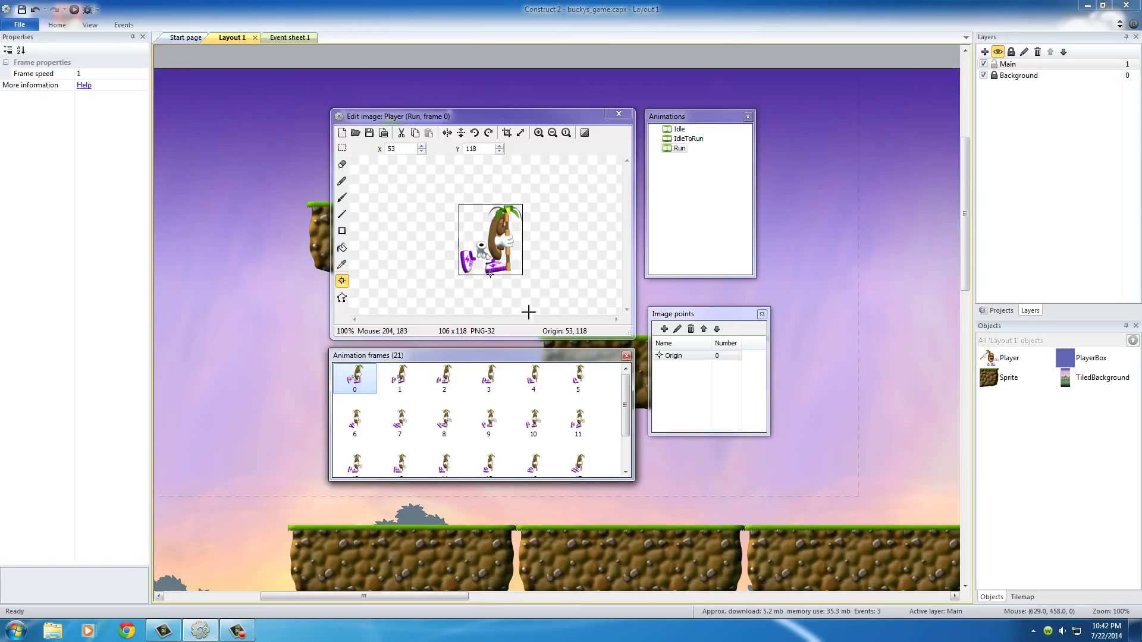
- Add another animation named JumpFromRun to the Player sprite
{"action": "left_click", "coordinate": [691, 220]}
{"action": "right_click", "coordinate": [683, 188]}
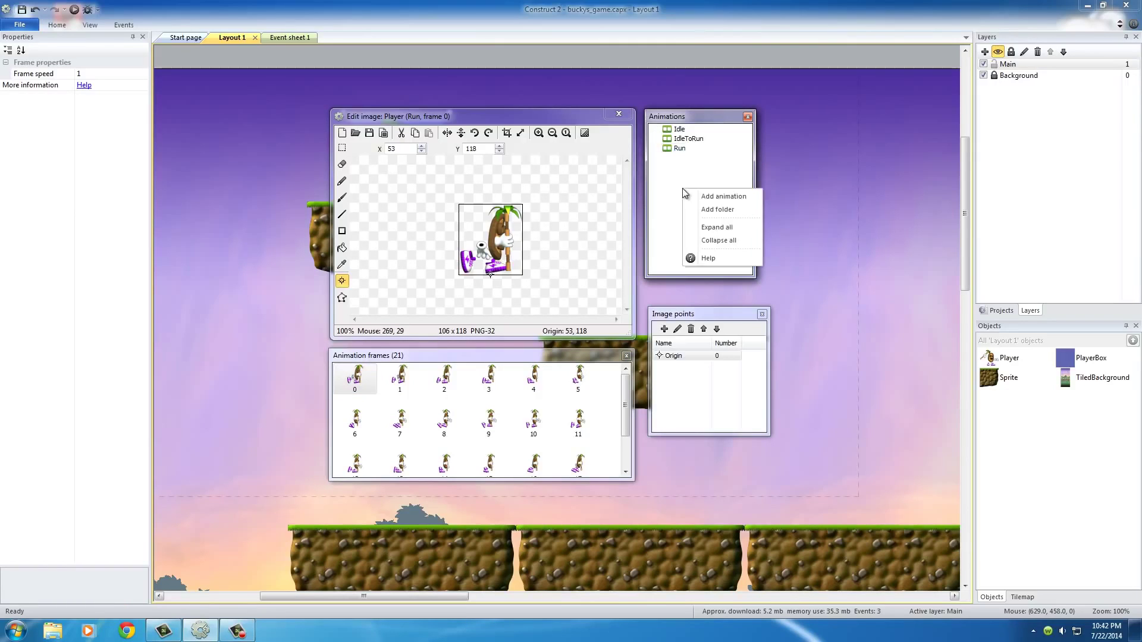
{"action": "left_click", "coordinate": [729, 196]}
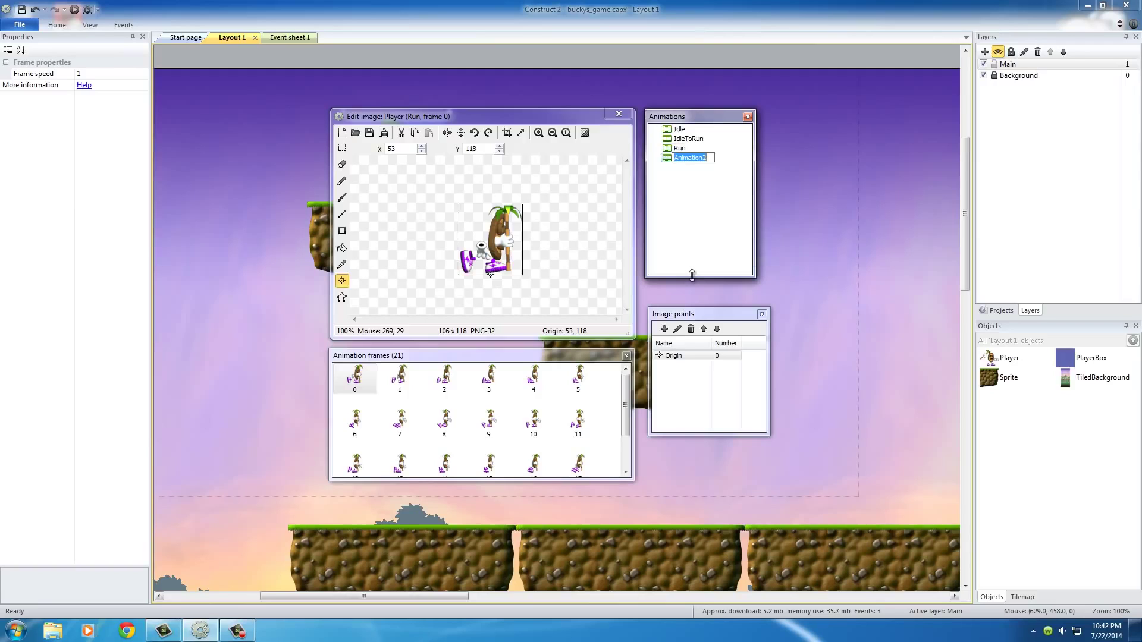
{"action": "type", "text": "JumpFromRun"}
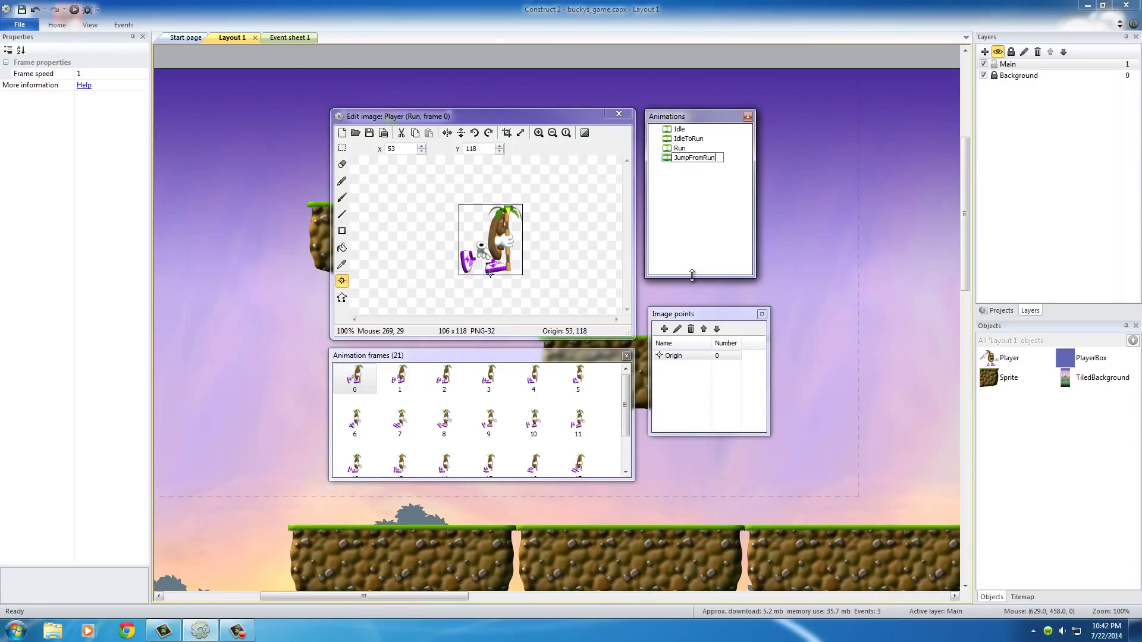
{"action": "left_click", "coordinate": [715, 215]}
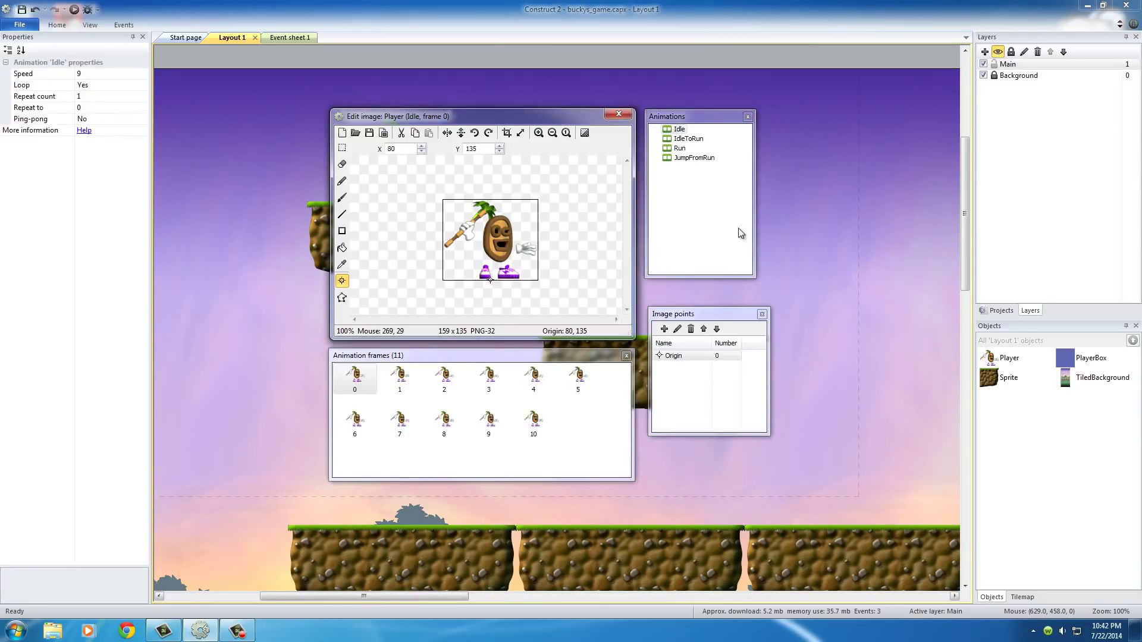
- Import the jump_from_run sprite strip from the Jump from run folder into JumpFromRun with 18 horizontal cells and 1 vertical cell
{"action": "left_click", "coordinate": [690, 158]}
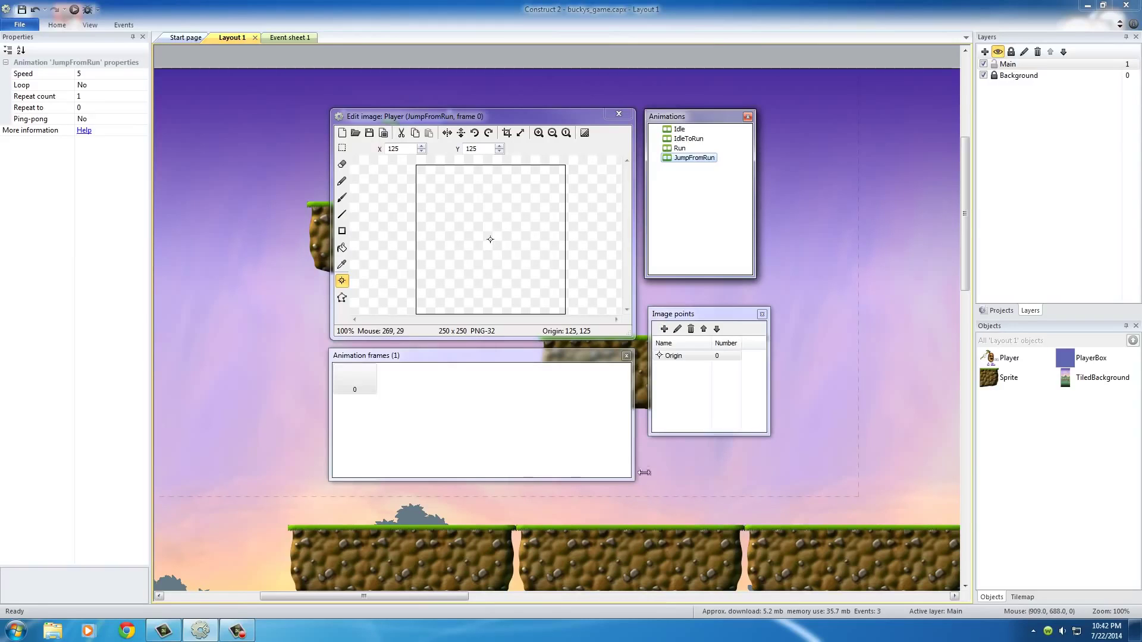
{"action": "left_click", "coordinate": [667, 149]}
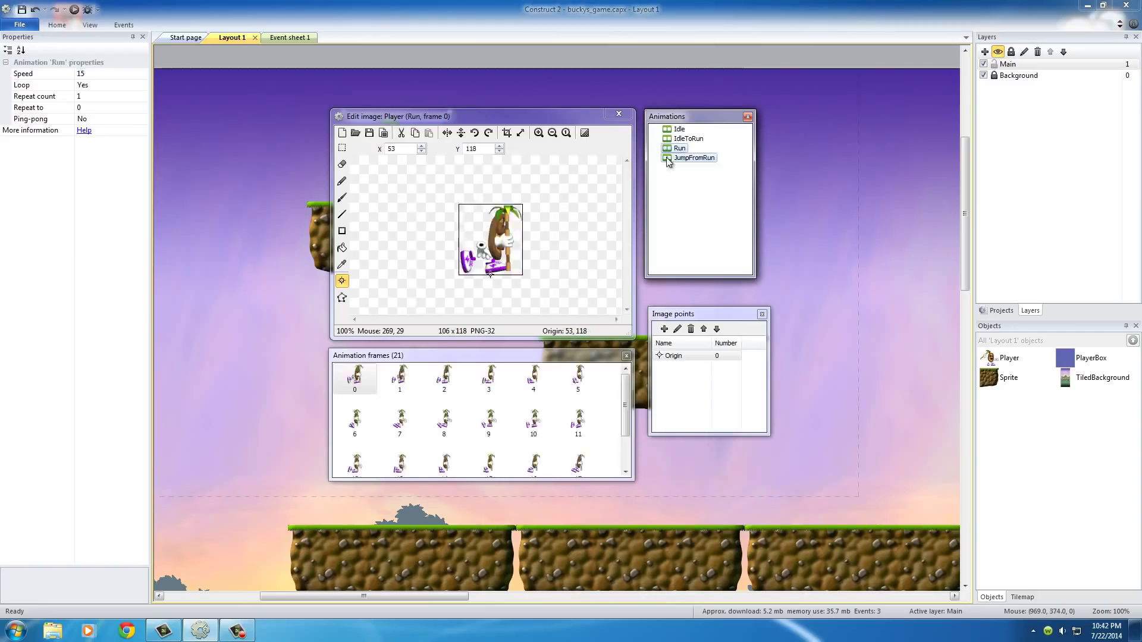
{"action": "left_click", "coordinate": [668, 158]}
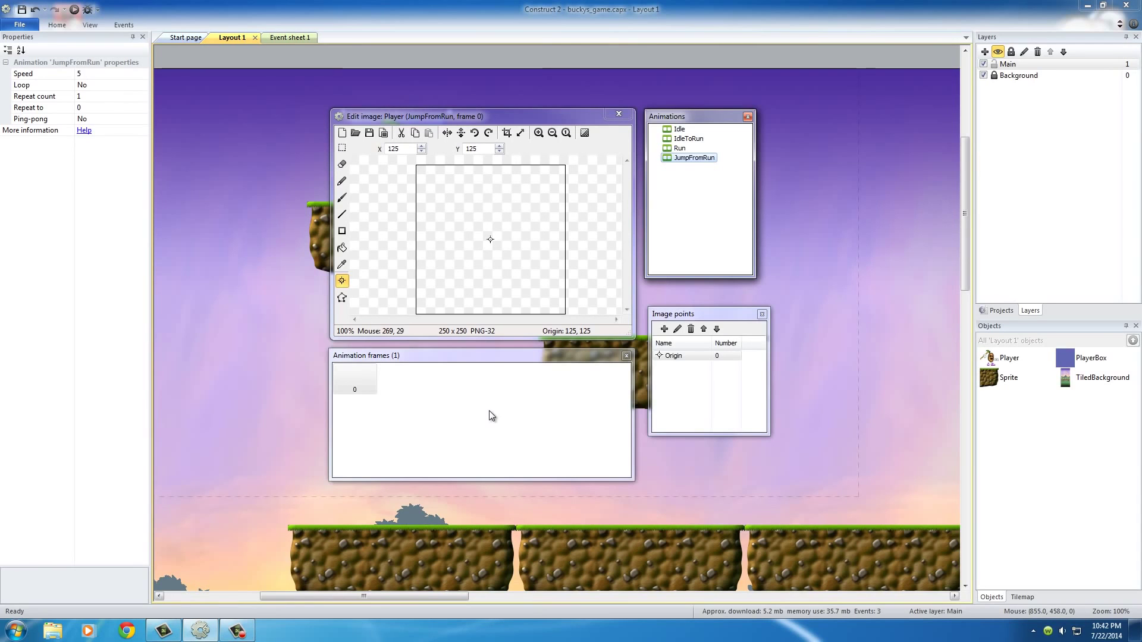
{"action": "right_click", "coordinate": [443, 428]}
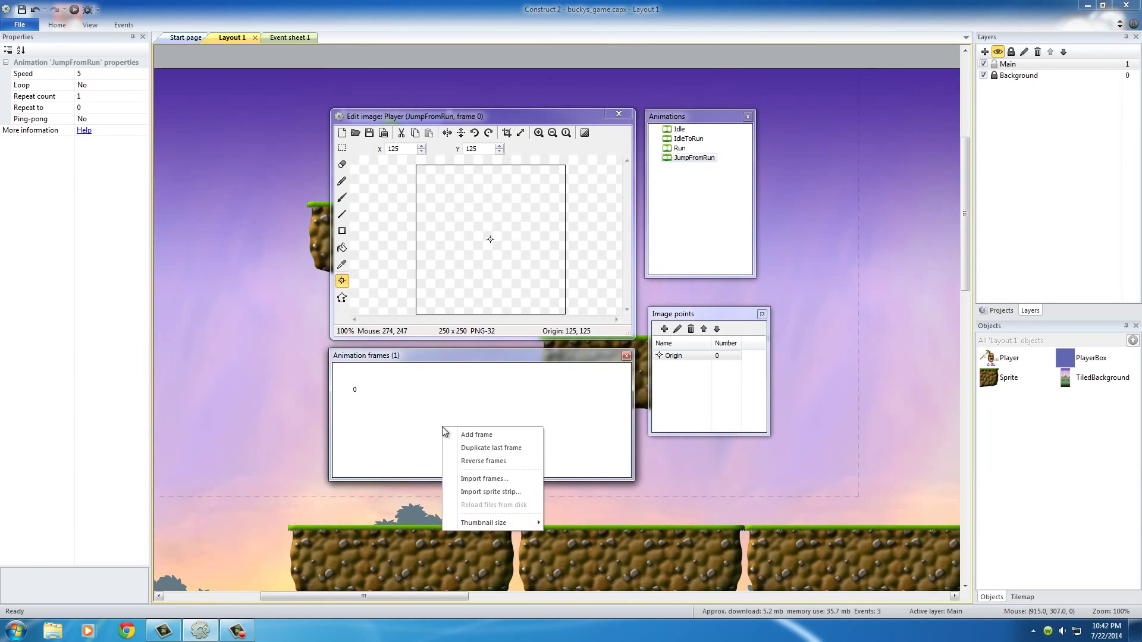
{"action": "left_click", "coordinate": [502, 491]}
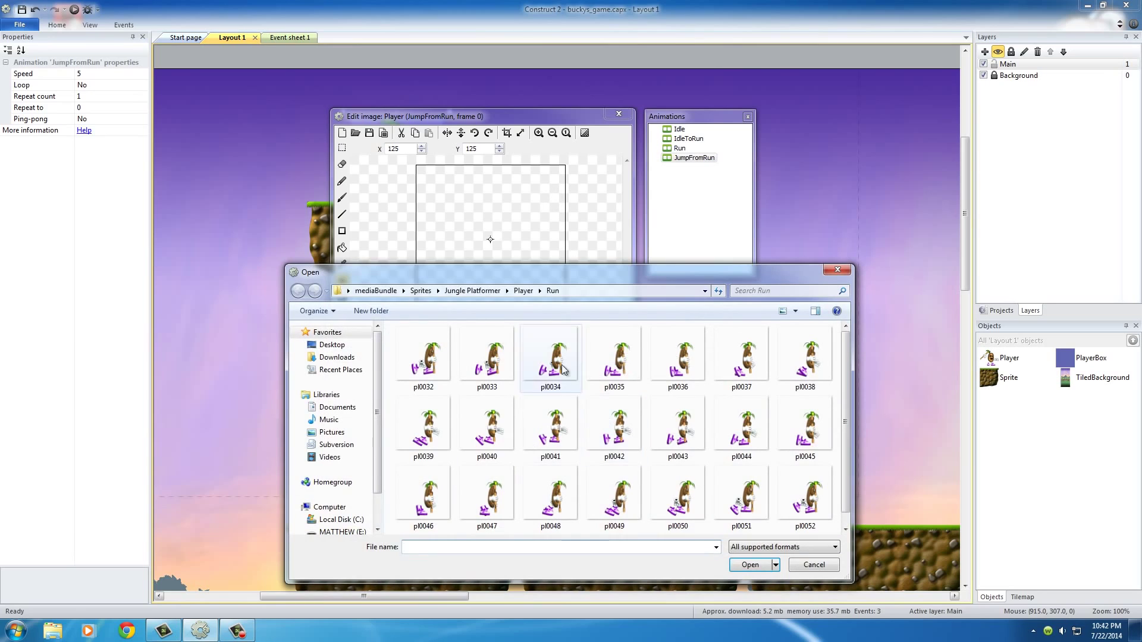
{"action": "left_click", "coordinate": [480, 291]}
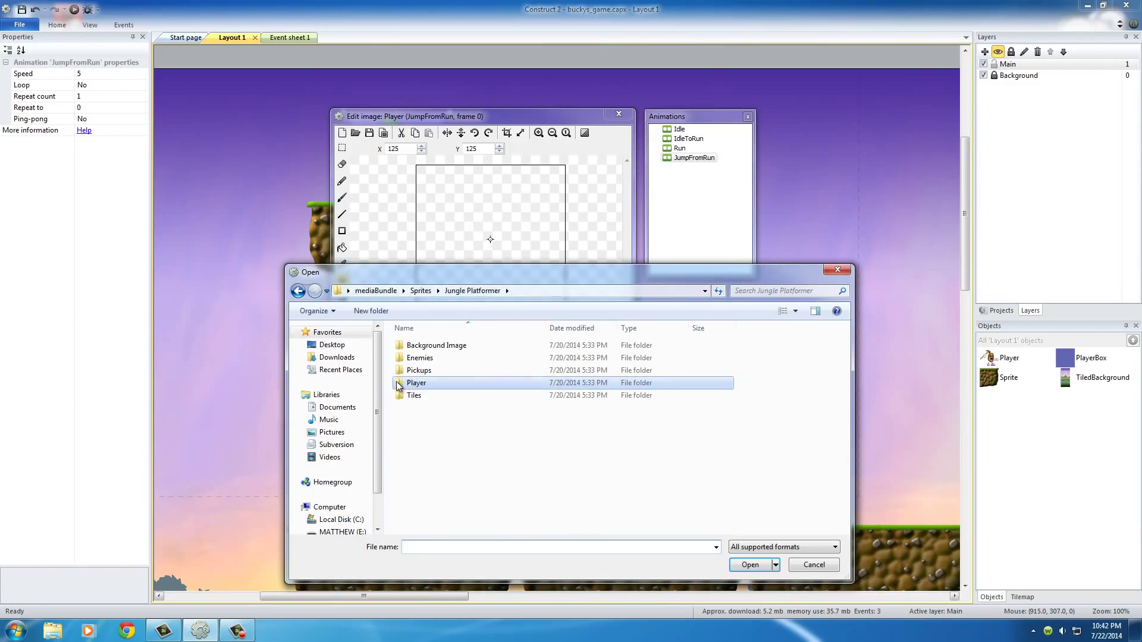
{"action": "double_click", "coordinate": [416, 383]}
{"action": "double_click", "coordinate": [408, 409]}
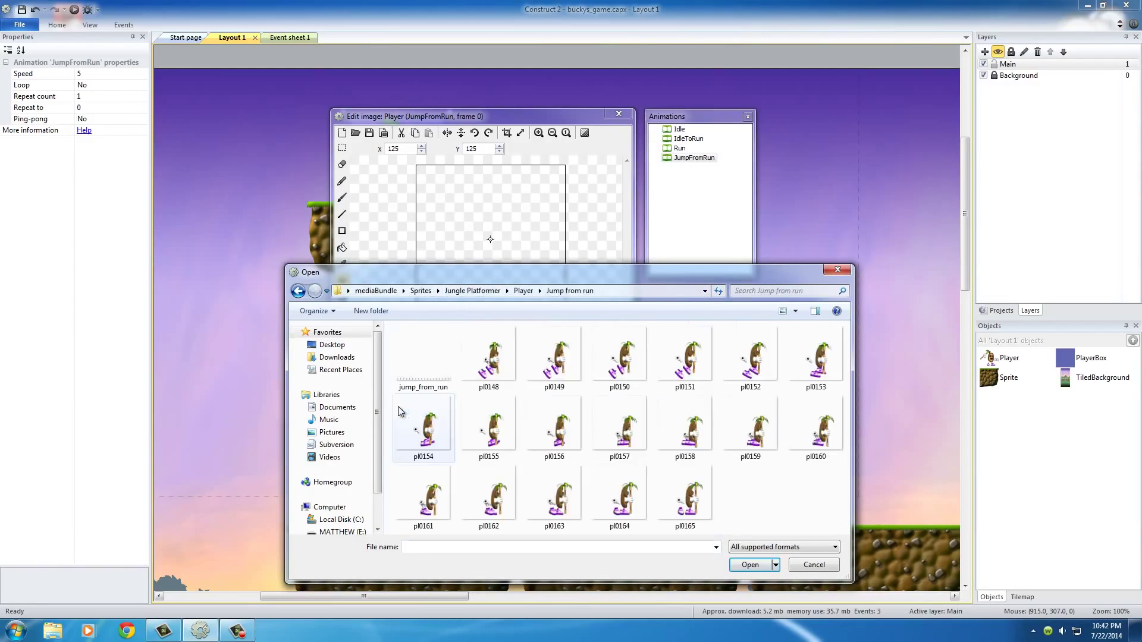
{"action": "left_click", "coordinate": [426, 381]}
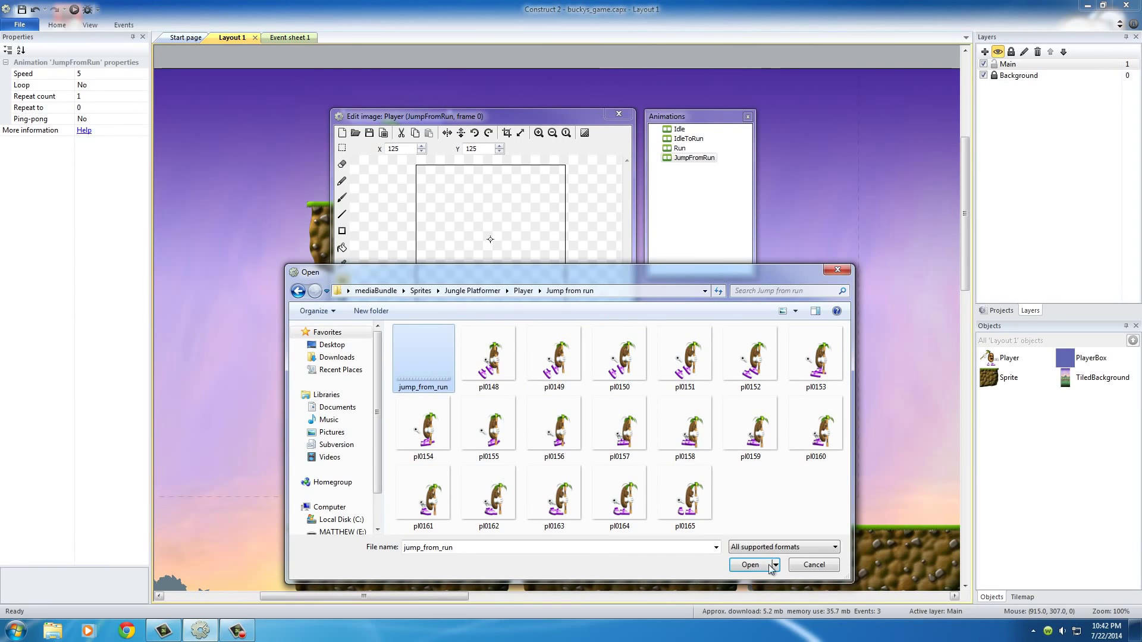
{"action": "left_click", "coordinate": [750, 565]}
{"action": "left_click", "coordinate": [486, 448]}
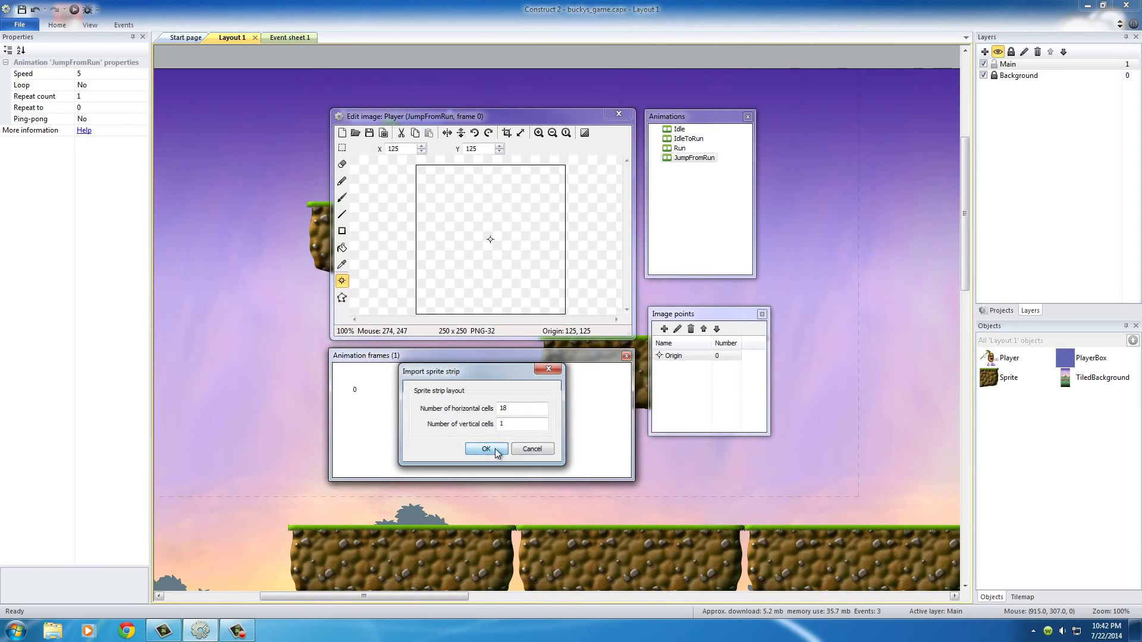
- Delete the blank frame 0 of the JumpFromRun animation and crop the transparent edges of all its remaining frames
{"action": "right_click", "coordinate": [348, 382]}
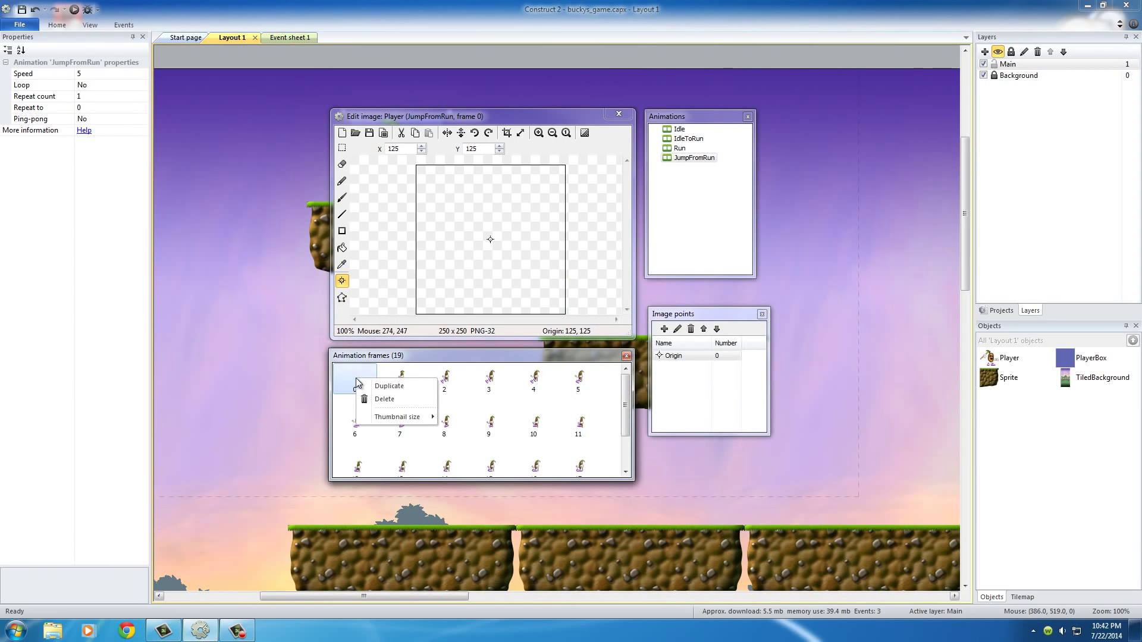
{"action": "left_click", "coordinate": [388, 399]}
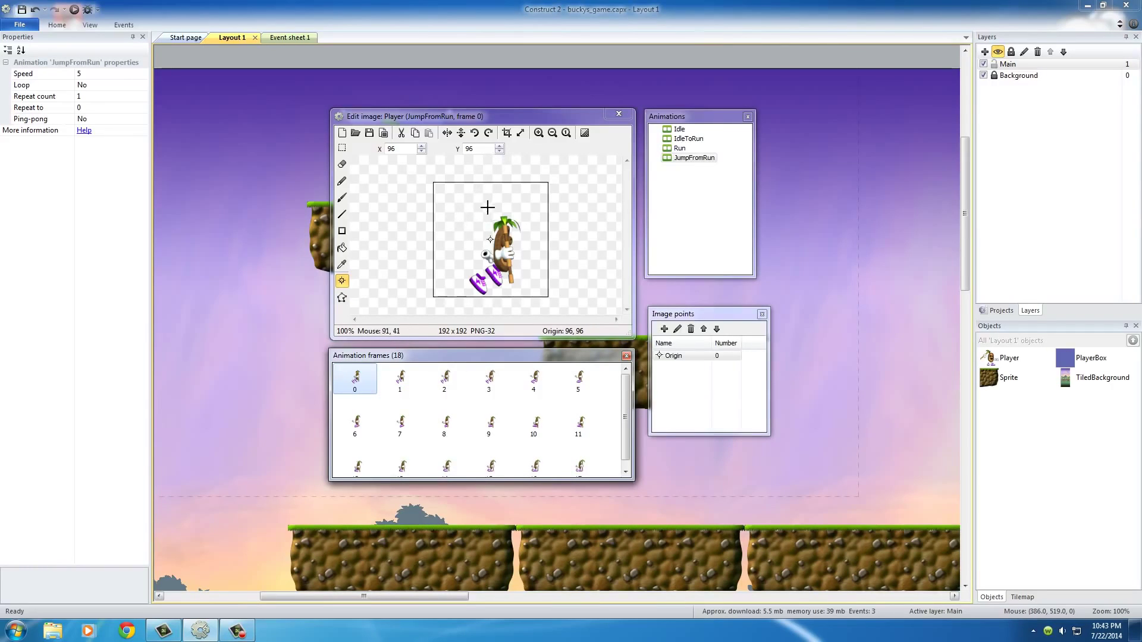
{"action": "left_click", "coordinate": [507, 132], "text": "shift"}
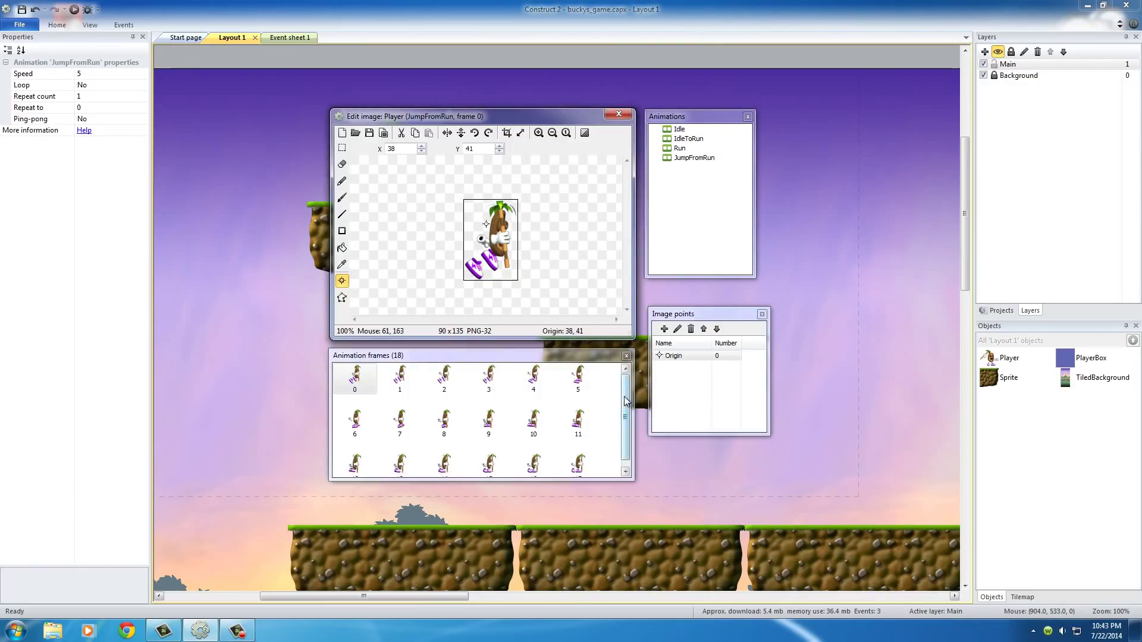
- Look through the individual frames of the JumpFromRun animation to examine the jump sequence
{"action": "left_click_drag", "start_coordinate": [626, 415], "coordinate": [615, 436]}
{"action": "left_click", "coordinate": [444, 413]}
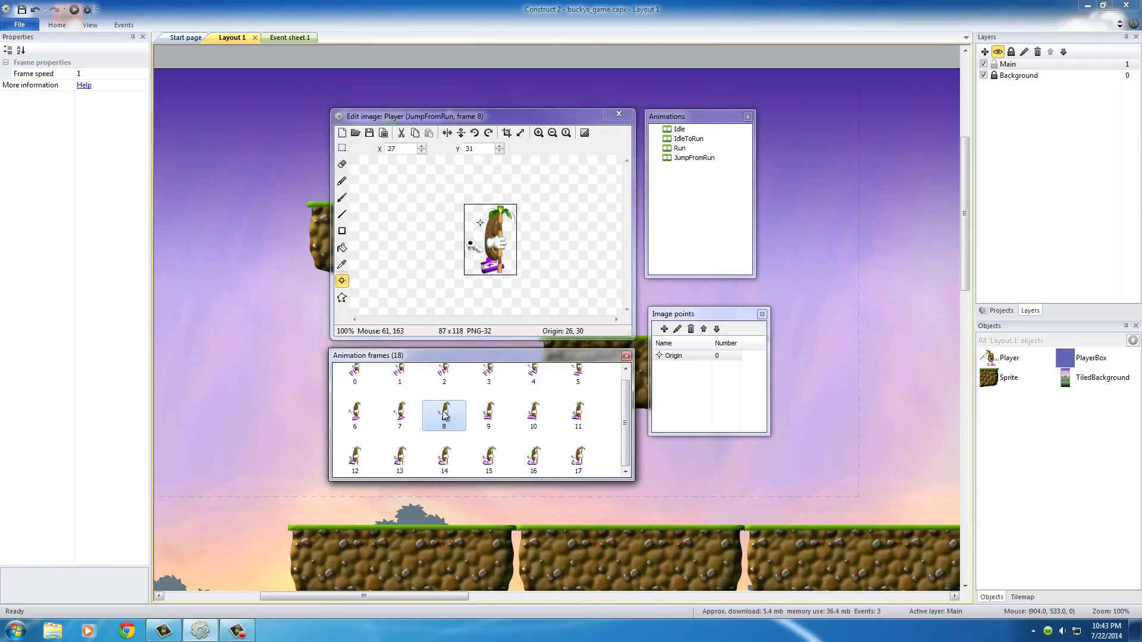
{"action": "left_click", "coordinate": [488, 413]}
{"action": "left_click", "coordinate": [532, 416]}
{"action": "left_click", "coordinate": [578, 413]}
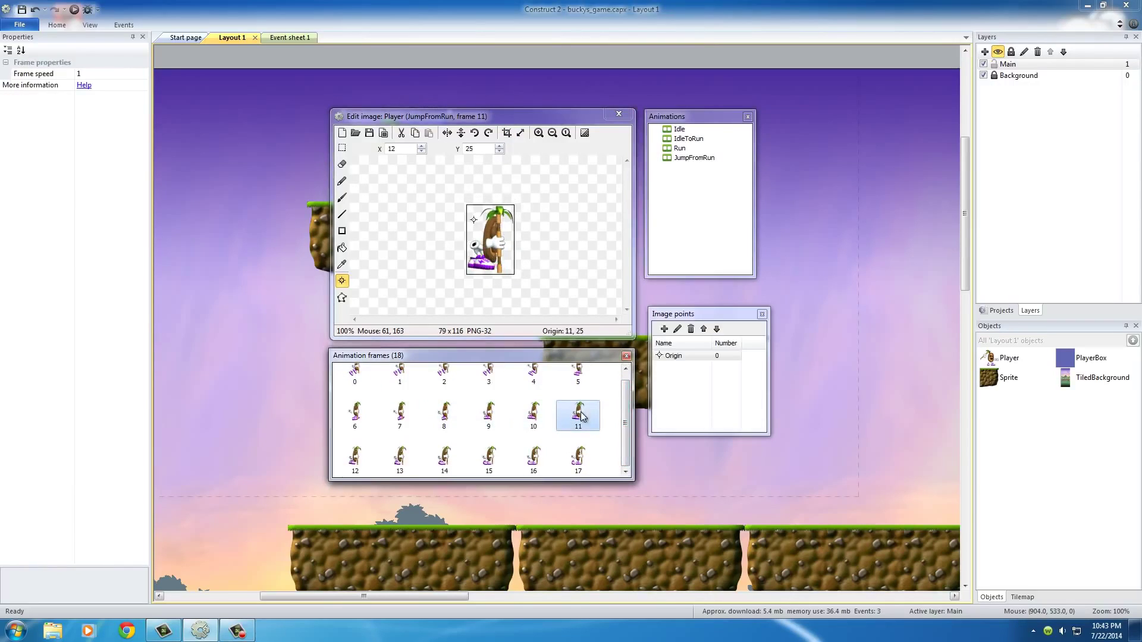
{"action": "left_click", "coordinate": [364, 466]}
{"action": "left_click", "coordinate": [414, 461]}
{"action": "left_click", "coordinate": [444, 462]}
{"action": "left_click", "coordinate": [489, 462]}
{"action": "left_click", "coordinate": [534, 462]}
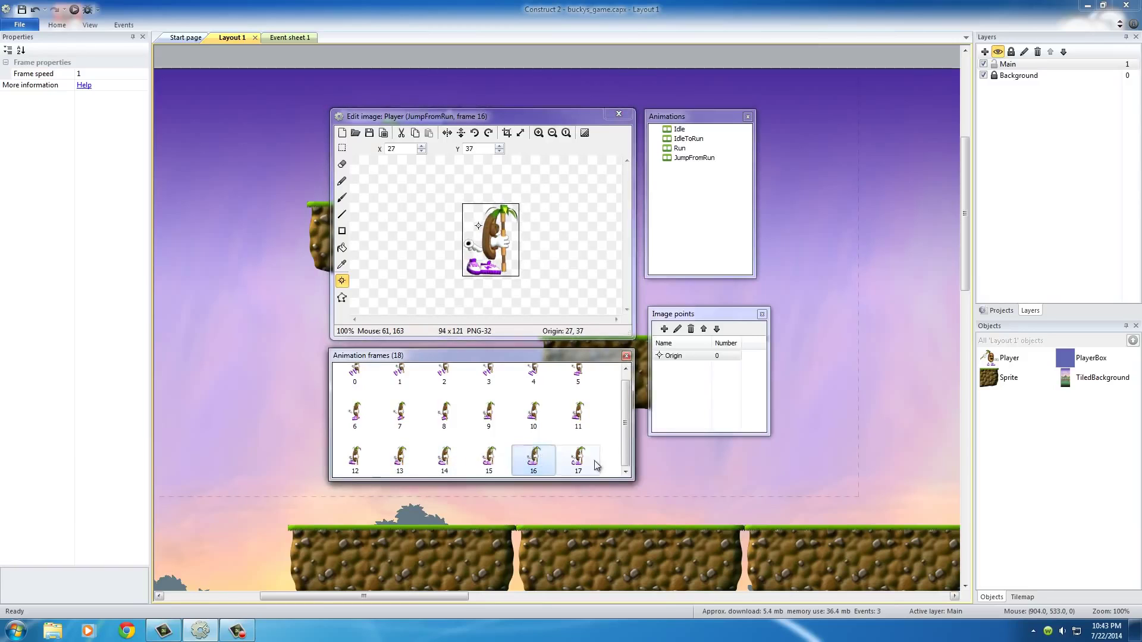
{"action": "scroll", "coordinate": [614, 421], "scroll_direction": "up", "scroll_amount": 1}
{"action": "left_click", "coordinate": [405, 376]}
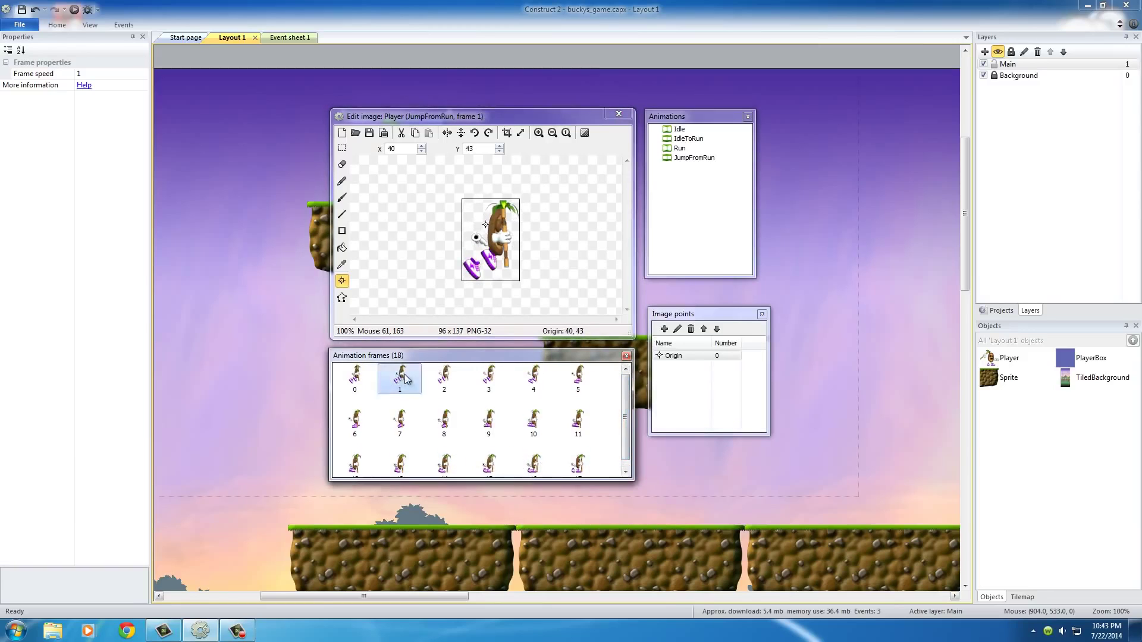
{"action": "left_click", "coordinate": [444, 376]}
{"action": "left_click", "coordinate": [489, 376]}
{"action": "left_click", "coordinate": [533, 376]}
{"action": "left_click", "coordinate": [578, 376]}
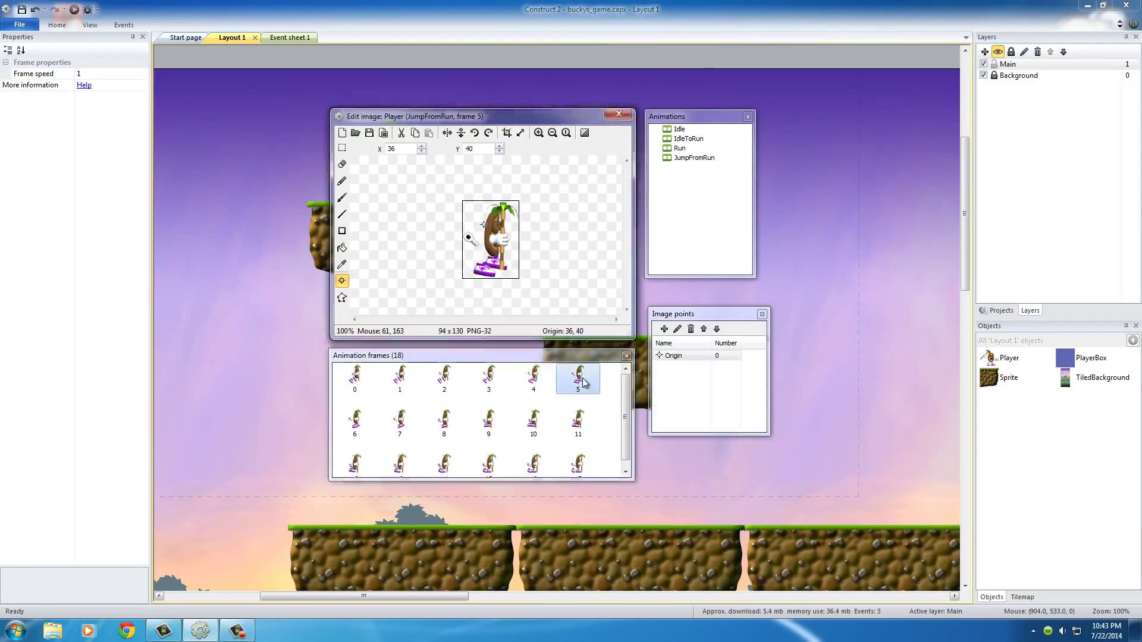
{"action": "left_click", "coordinate": [355, 420]}
{"action": "left_click", "coordinate": [400, 420]}
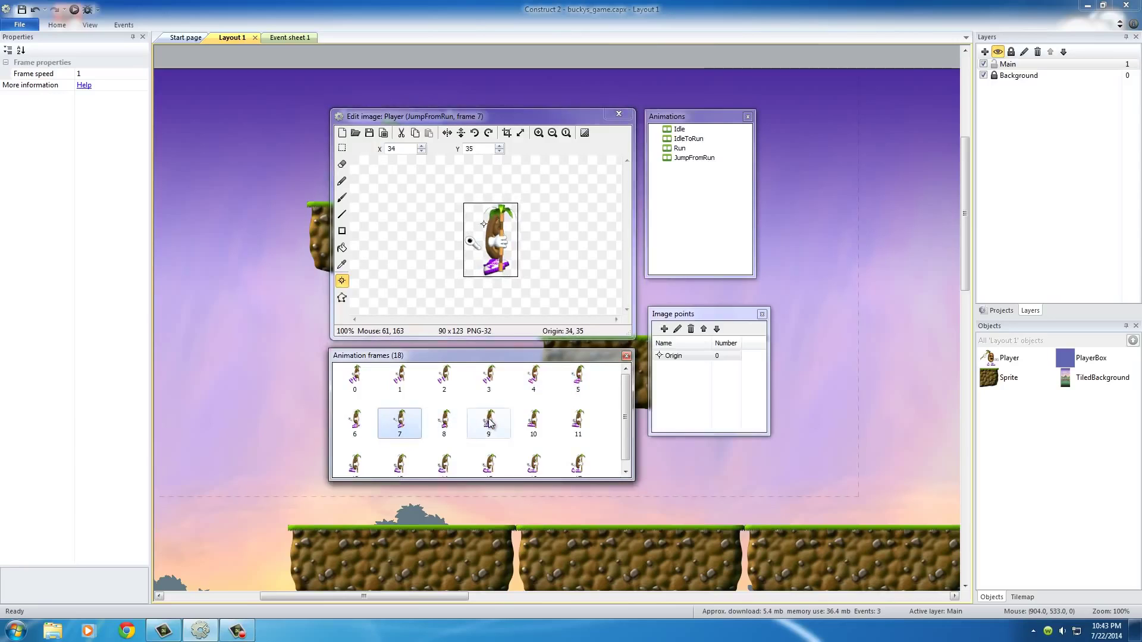
{"action": "left_click", "coordinate": [489, 420]}
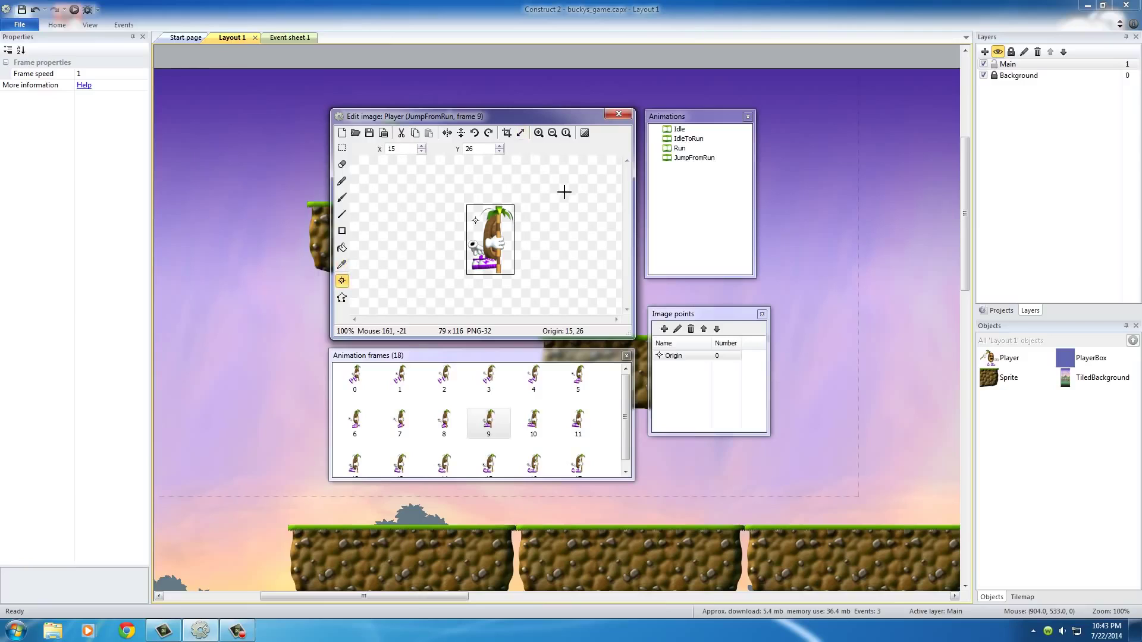
- Set the origin of JumpFromRun's frame 0 to the bottom middle of the image and apply it to the whole animation
{"action": "left_click", "coordinate": [399, 378]}
{"action": "left_click", "coordinate": [354, 381]}
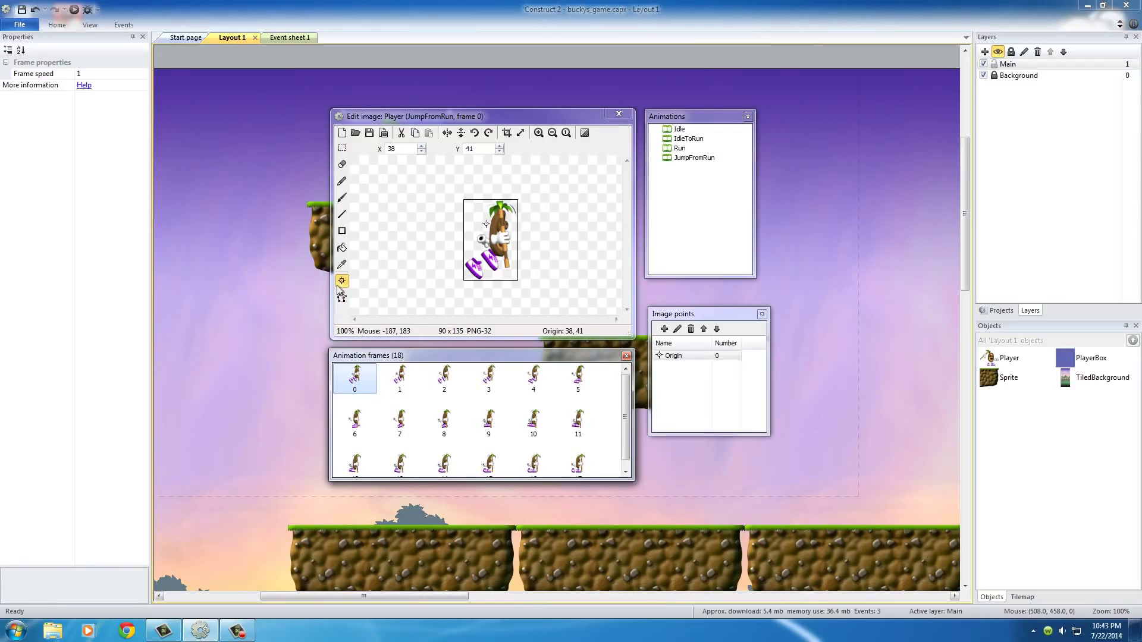
{"action": "key", "text": "Right"}
{"action": "key", "text": "Right"}
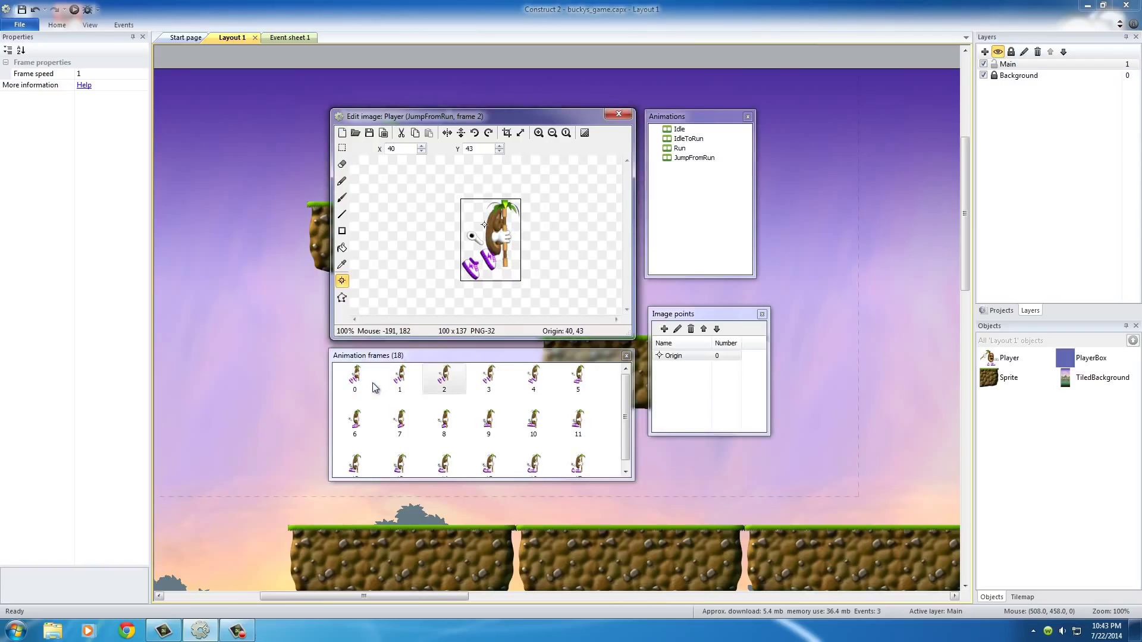
{"action": "left_click", "coordinate": [344, 283]}
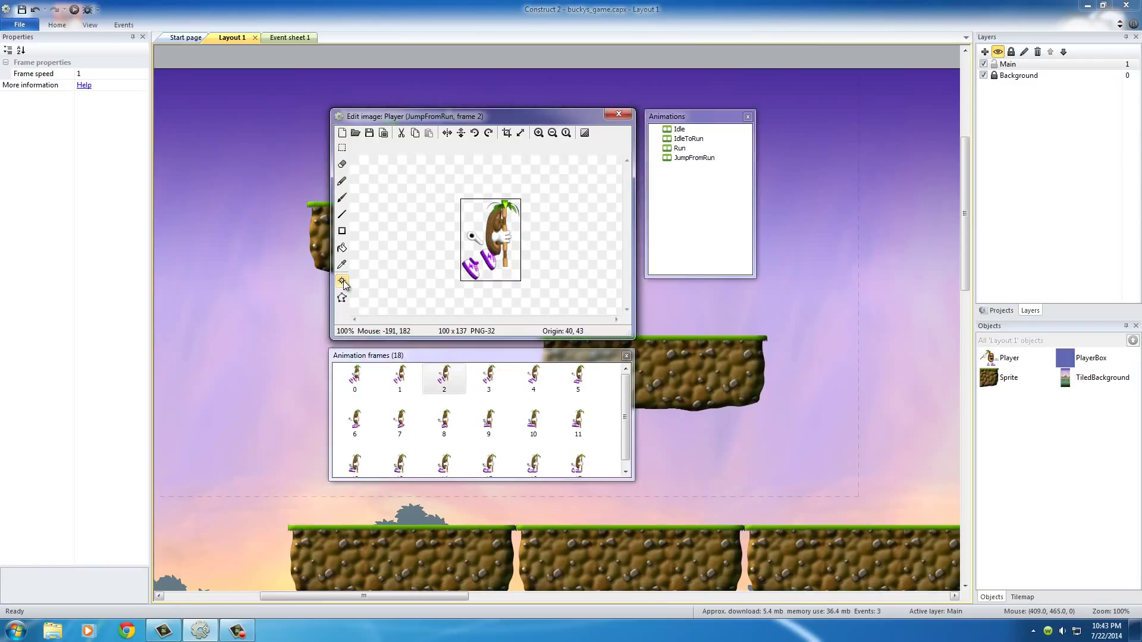
{"action": "key", "text": "Left"}
{"action": "key", "text": "Left"}
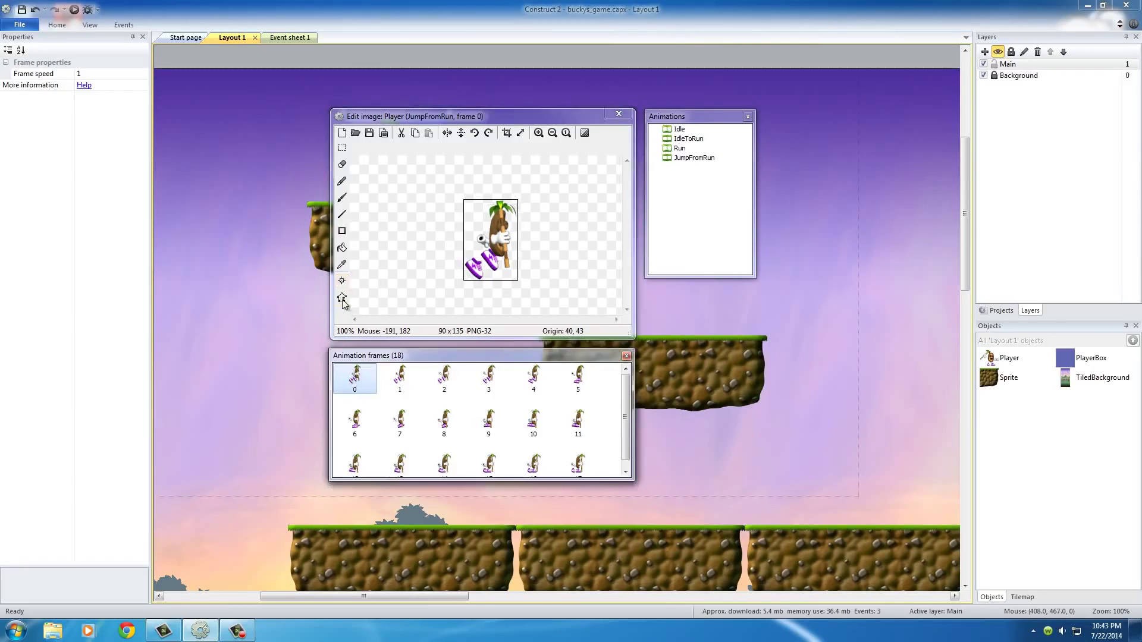
{"action": "left_click", "coordinate": [343, 285]}
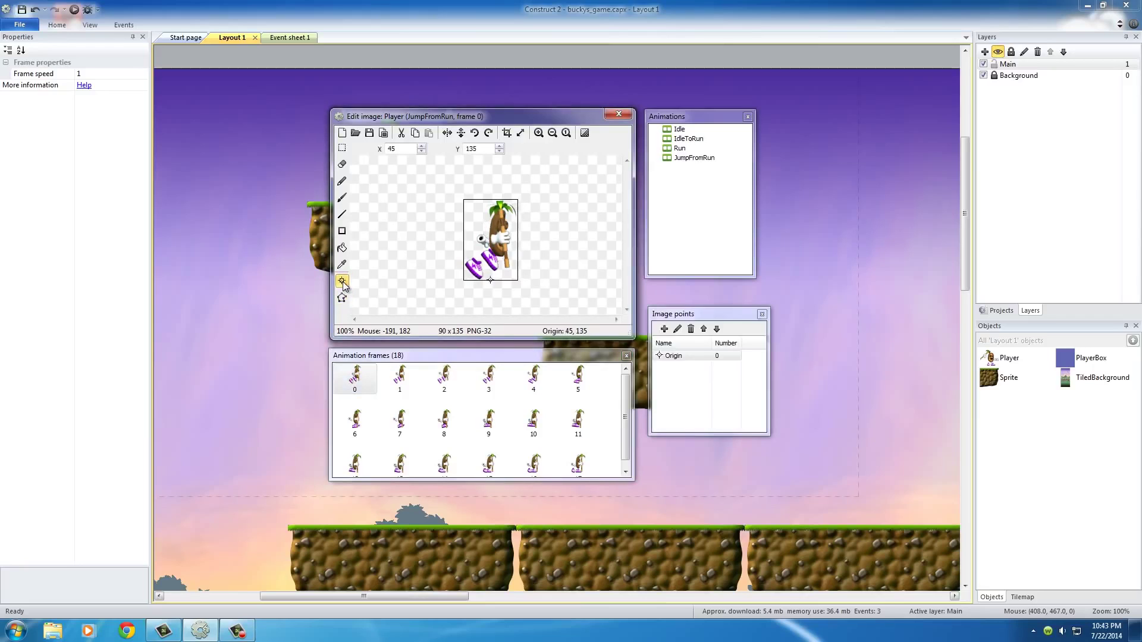
{"action": "right_click", "coordinate": [673, 356]}
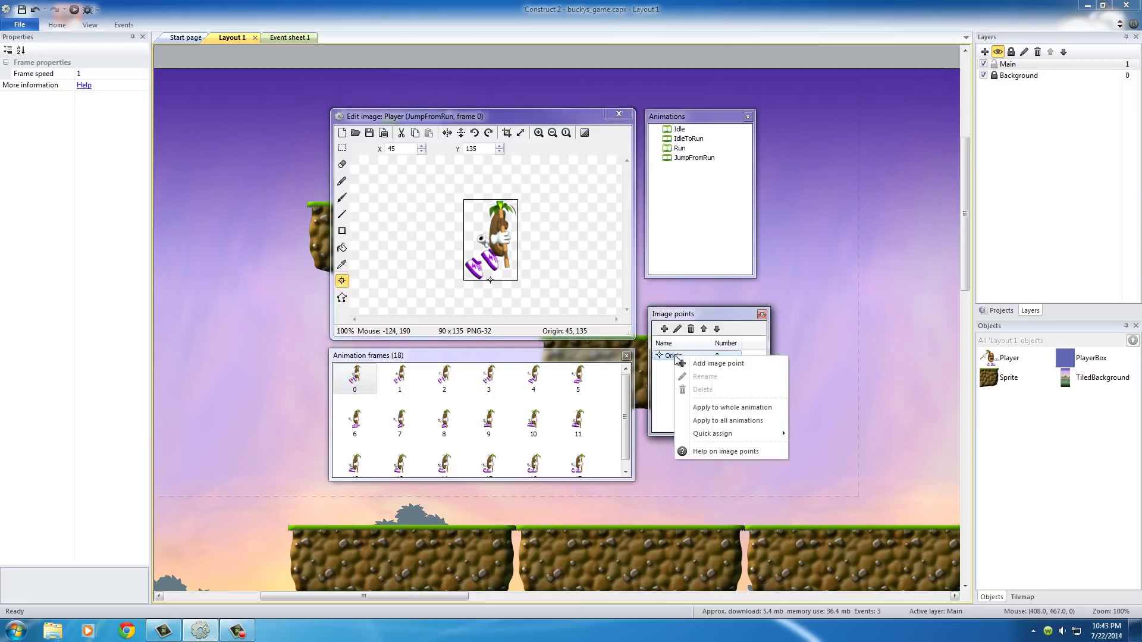
{"action": "left_click", "coordinate": [746, 409]}
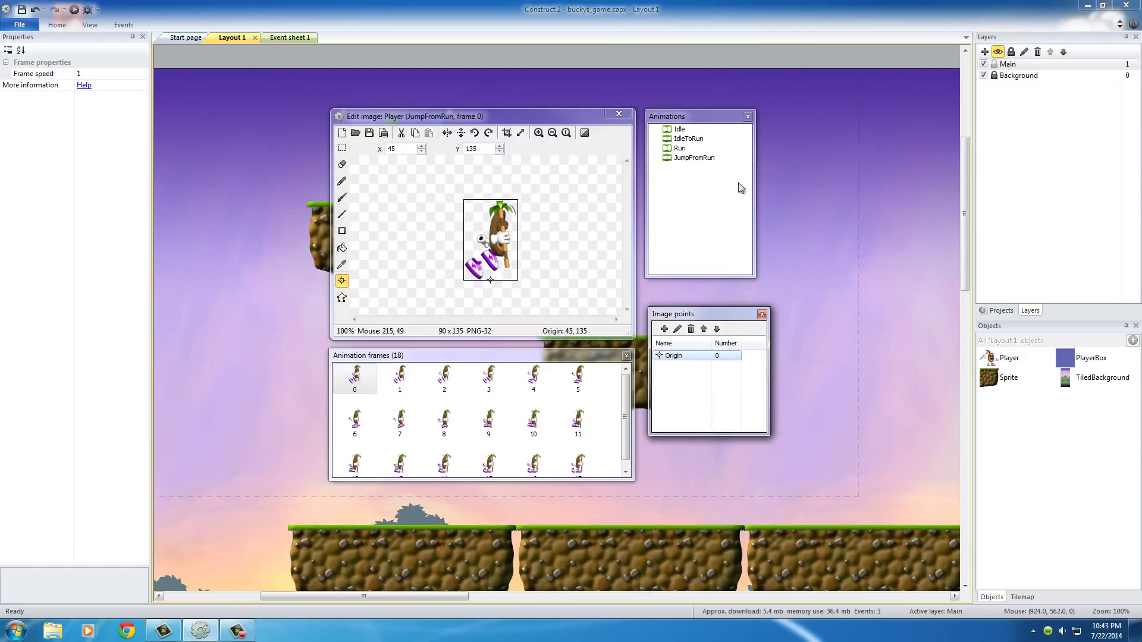
- Set the JumpFromRun animation's speed to 15
{"action": "left_click", "coordinate": [693, 158]}
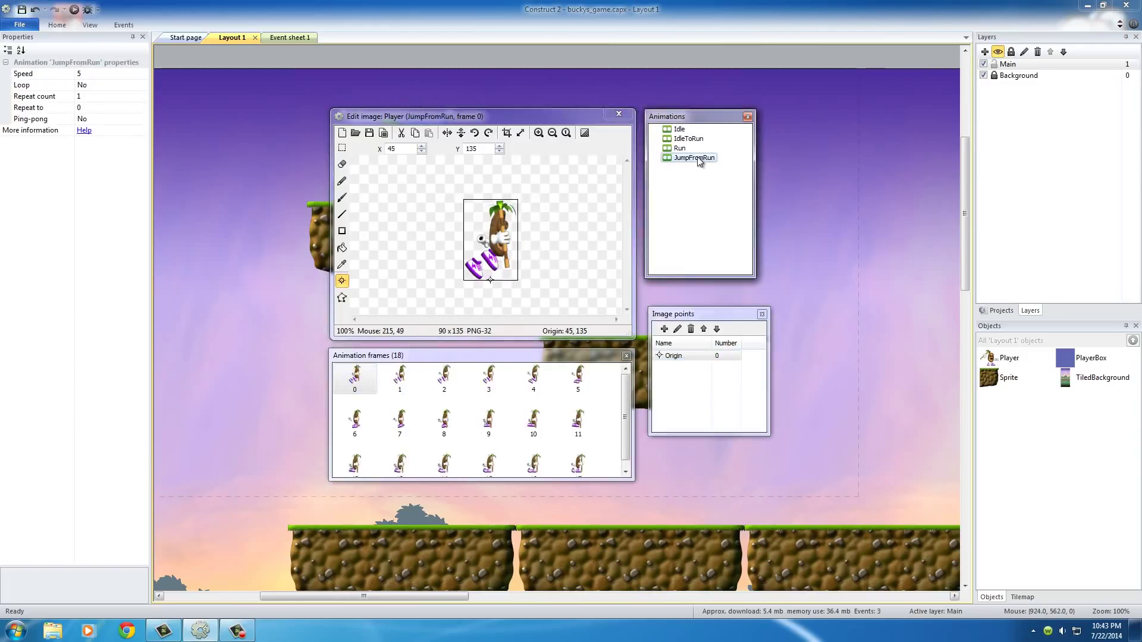
{"action": "left_click", "coordinate": [103, 72]}
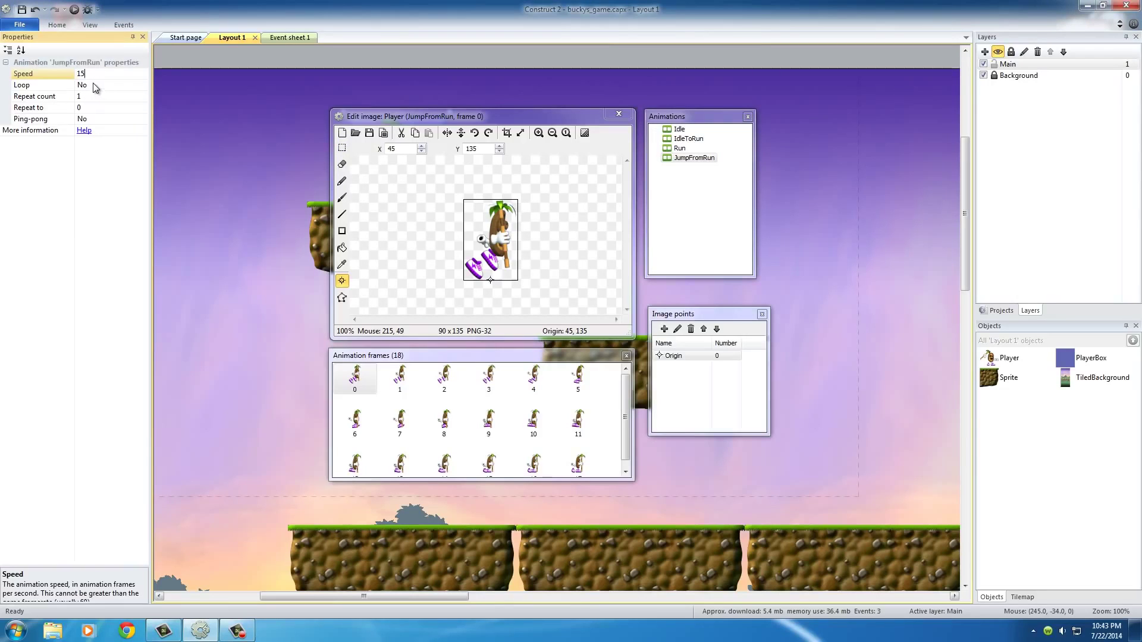
{"action": "left_click", "coordinate": [700, 186]}
- Add another animation named JumpFromStand to the Player sprite
{"action": "right_click", "coordinate": [692, 184]}
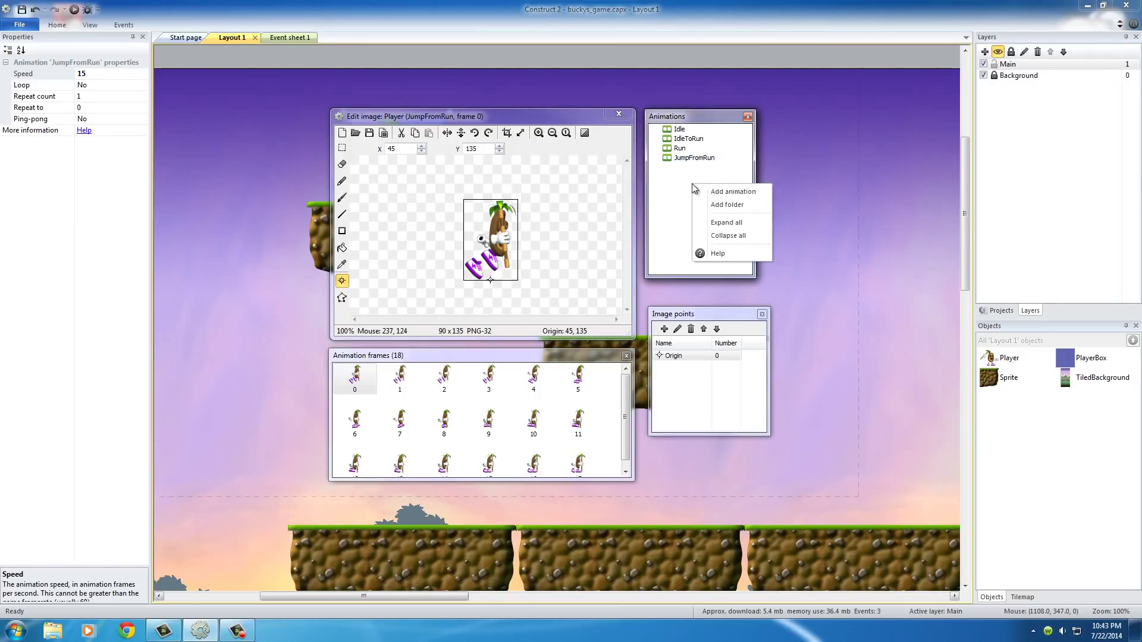
{"action": "left_click", "coordinate": [733, 192]}
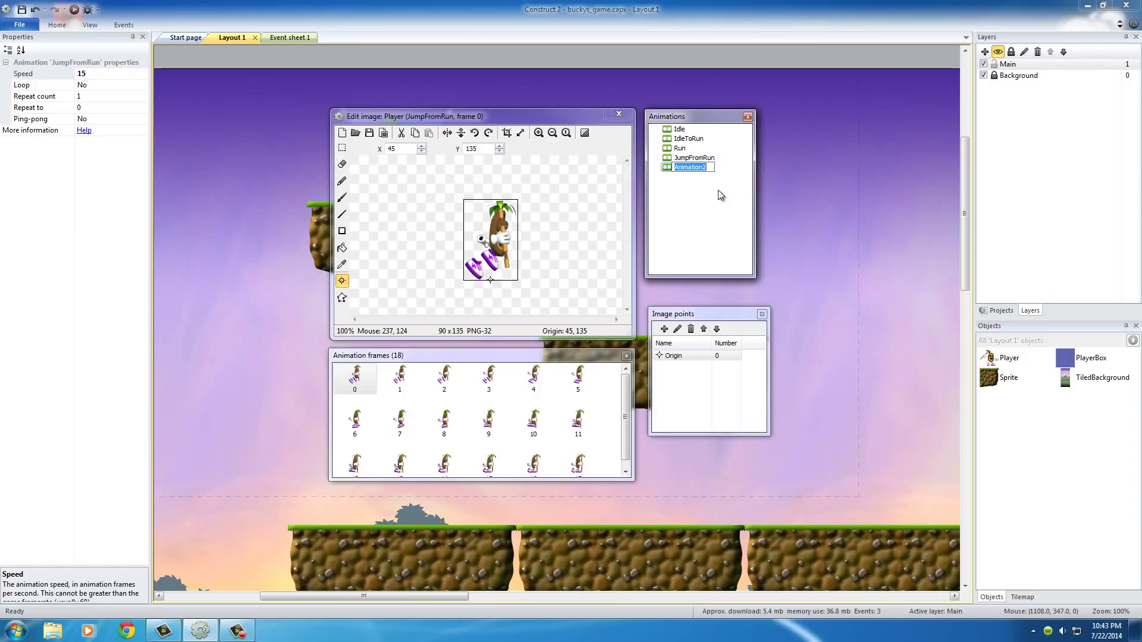
{"action": "type", "text": "JumpFromStand"}
{"action": "key", "text": "Return"}
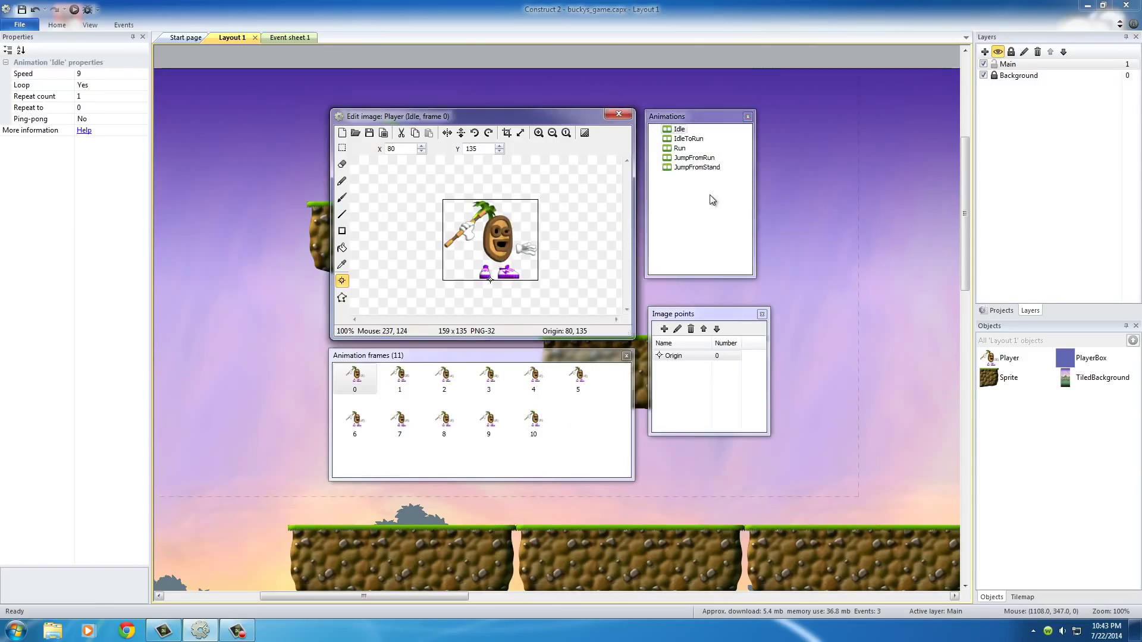
- Import the jump_from_stand sprite strip into JumpFromStand with 21 horizontal and 1 vertical cells, and delete the blank frame 0
{"action": "right_click", "coordinate": [441, 406]}
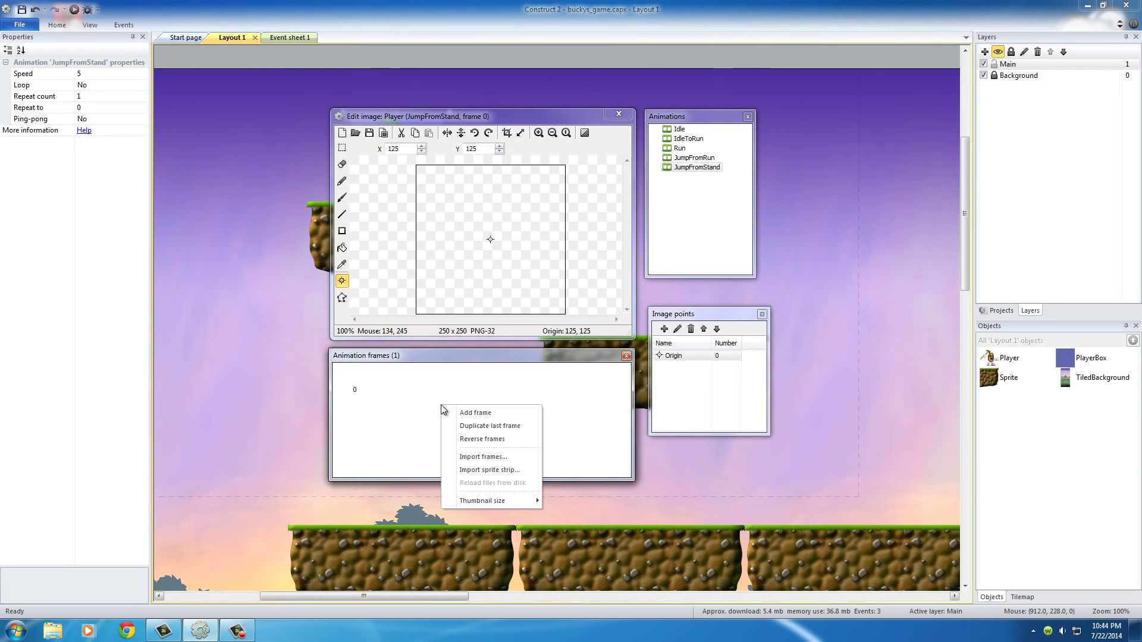
{"action": "left_click", "coordinate": [492, 457]}
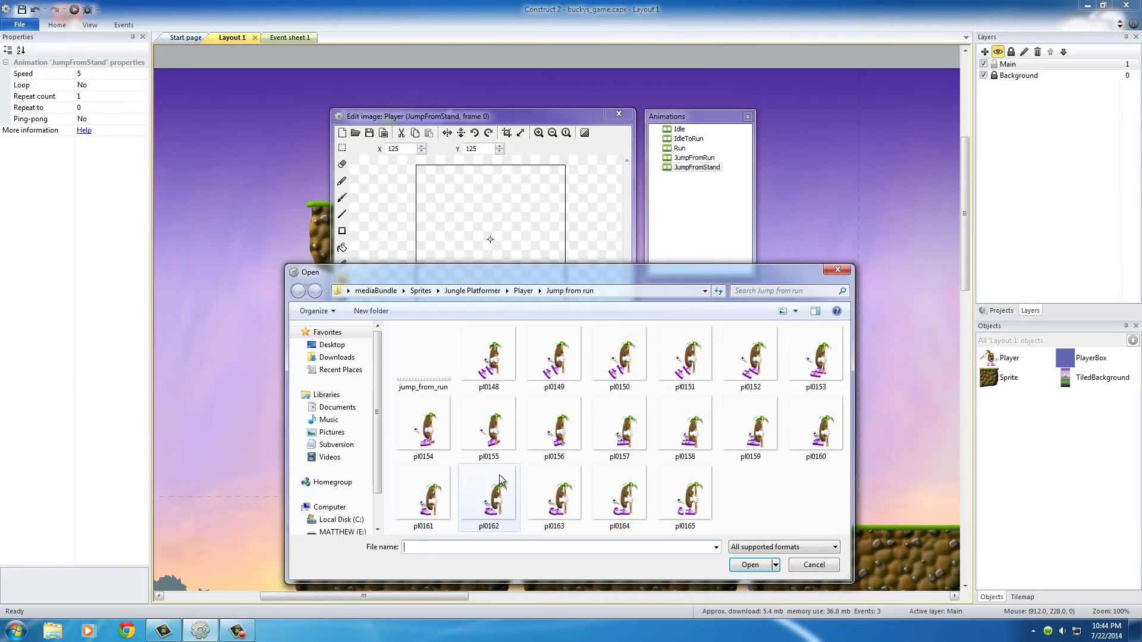
{"action": "left_click", "coordinate": [518, 291]}
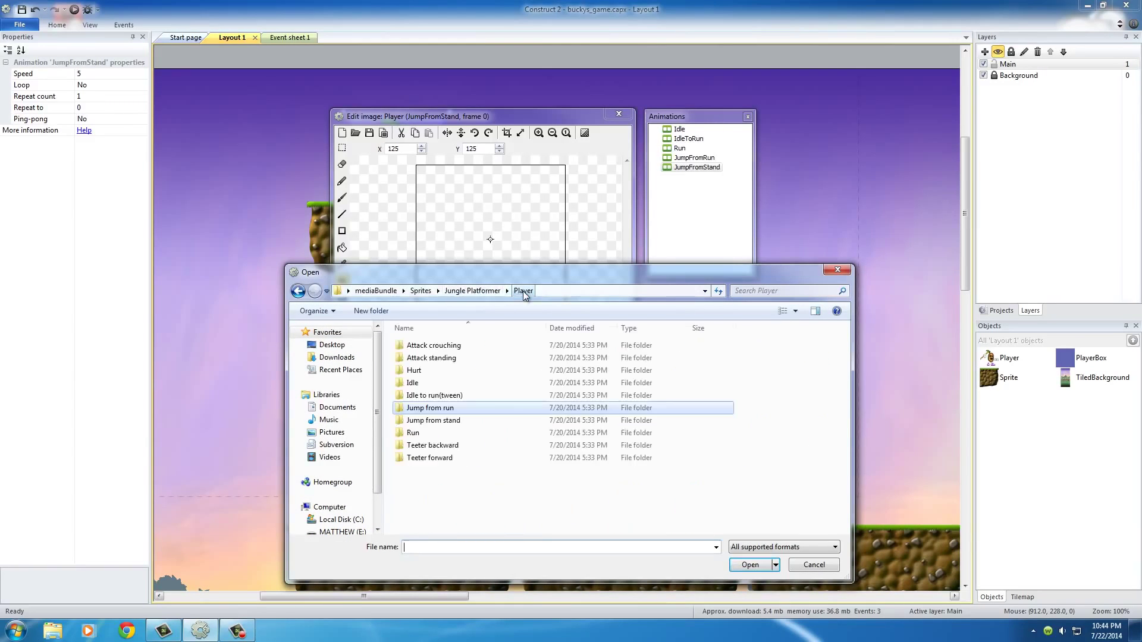
{"action": "double_click", "coordinate": [401, 426]}
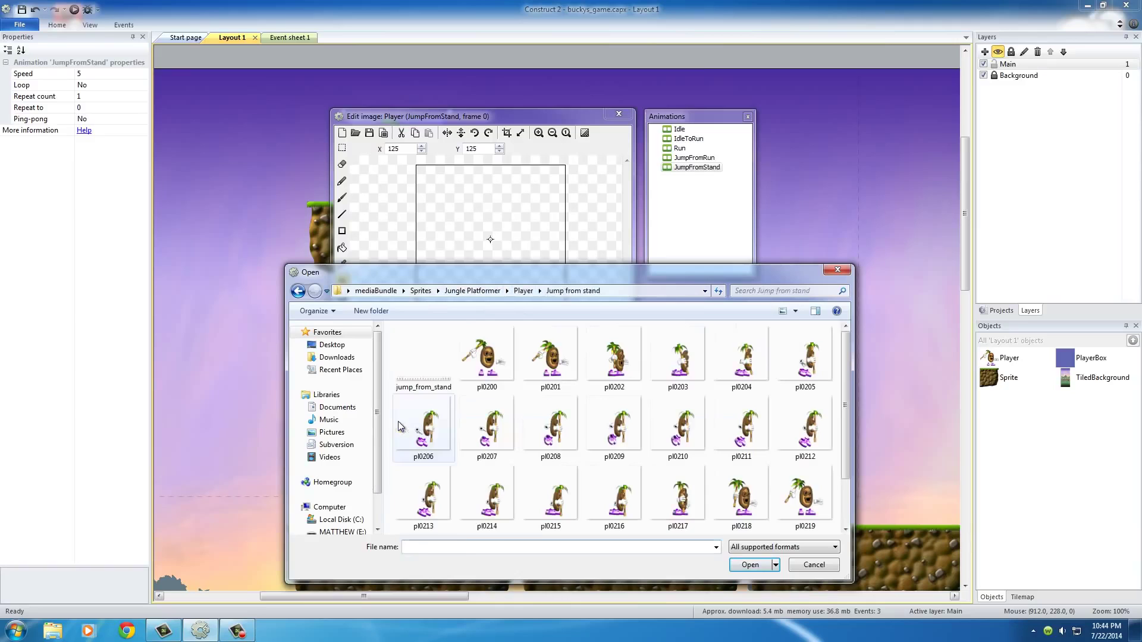
{"action": "double_click", "coordinate": [415, 380]}
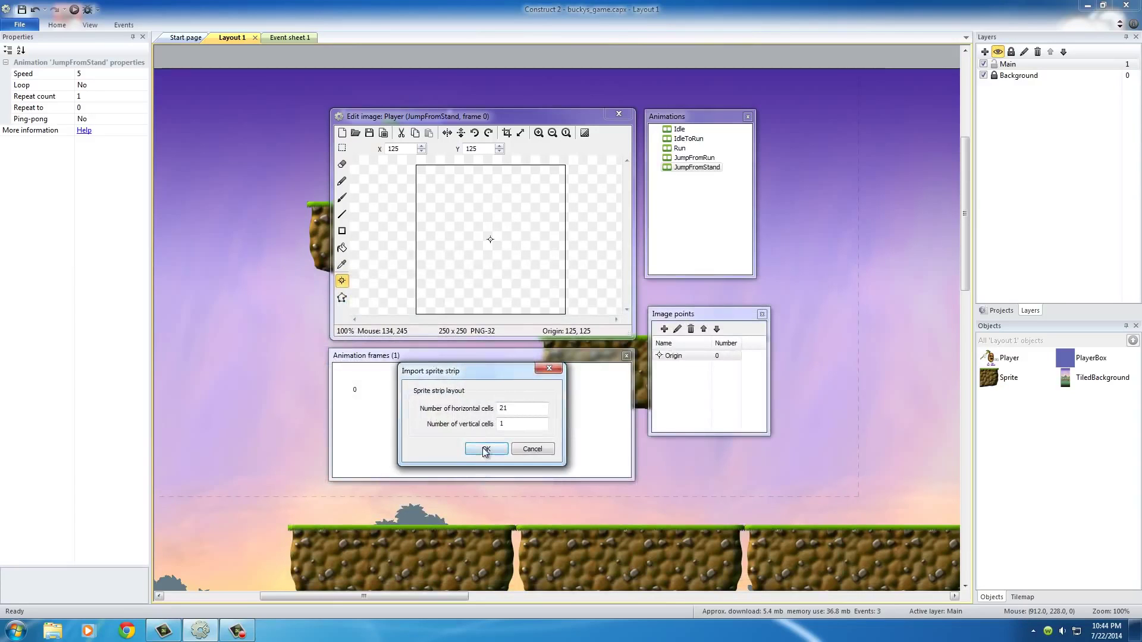
{"action": "left_click", "coordinate": [505, 449]}
{"action": "right_click", "coordinate": [364, 385]}
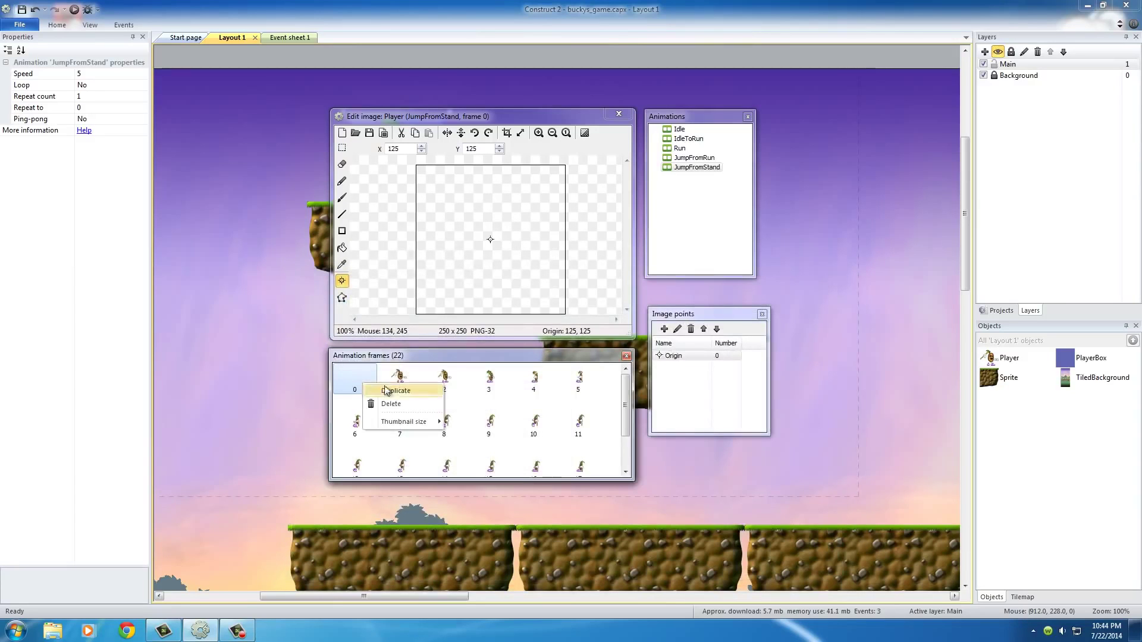
{"action": "left_click", "coordinate": [402, 405]}
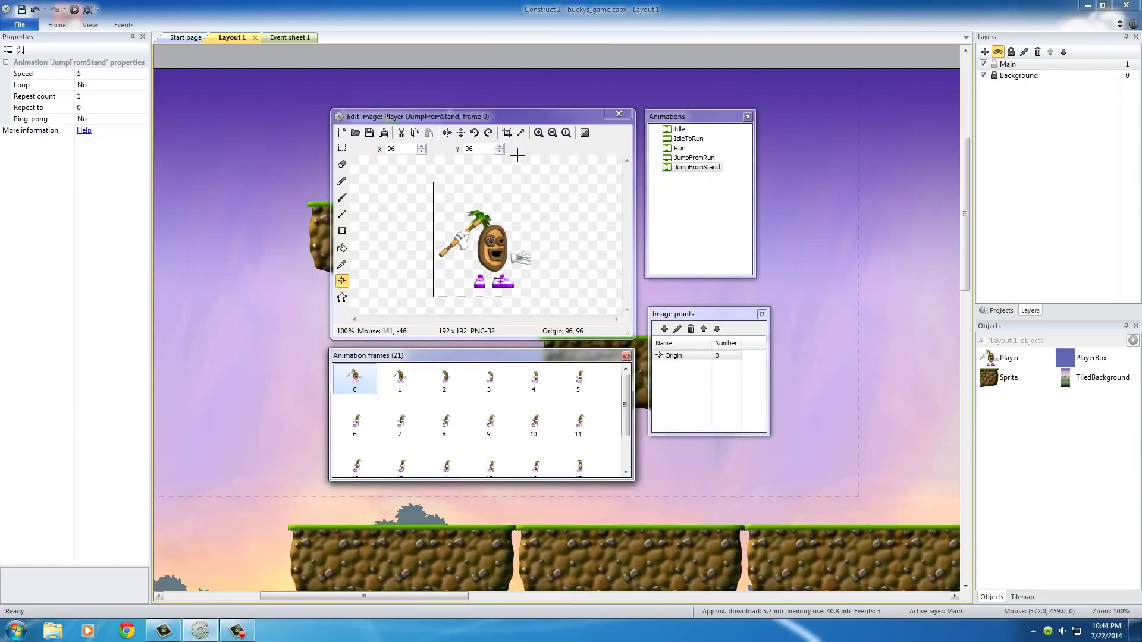
- Crop all JumpFromStand frames and apply a bottom-middle origin to the whole animation
{"action": "left_click", "coordinate": [506, 132], "text": "shift"}
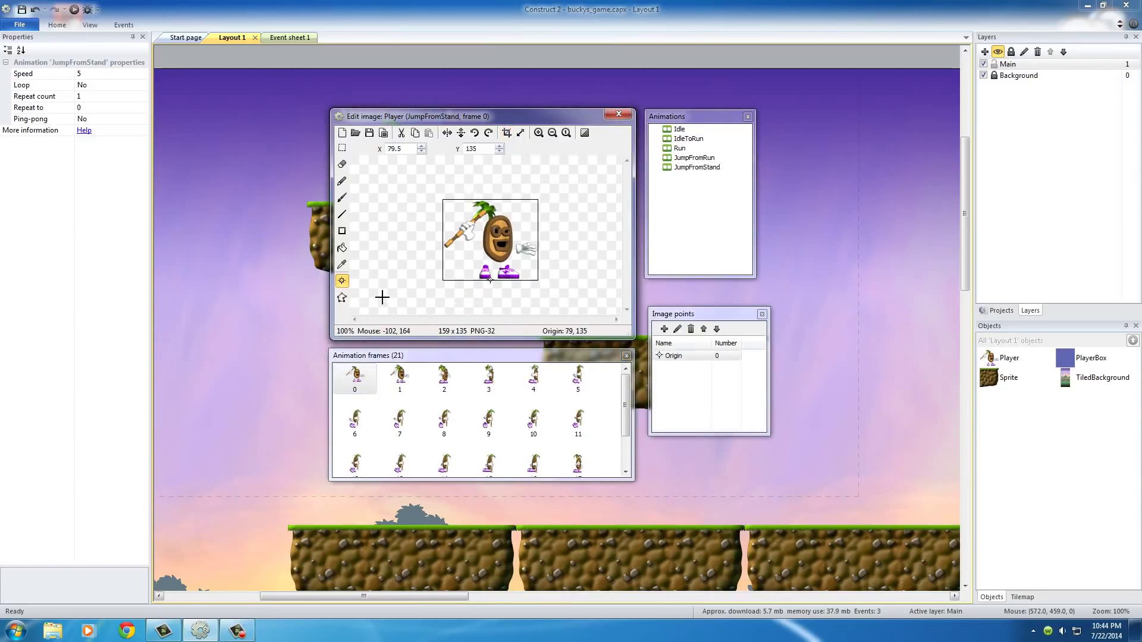
{"action": "right_click", "coordinate": [681, 355]}
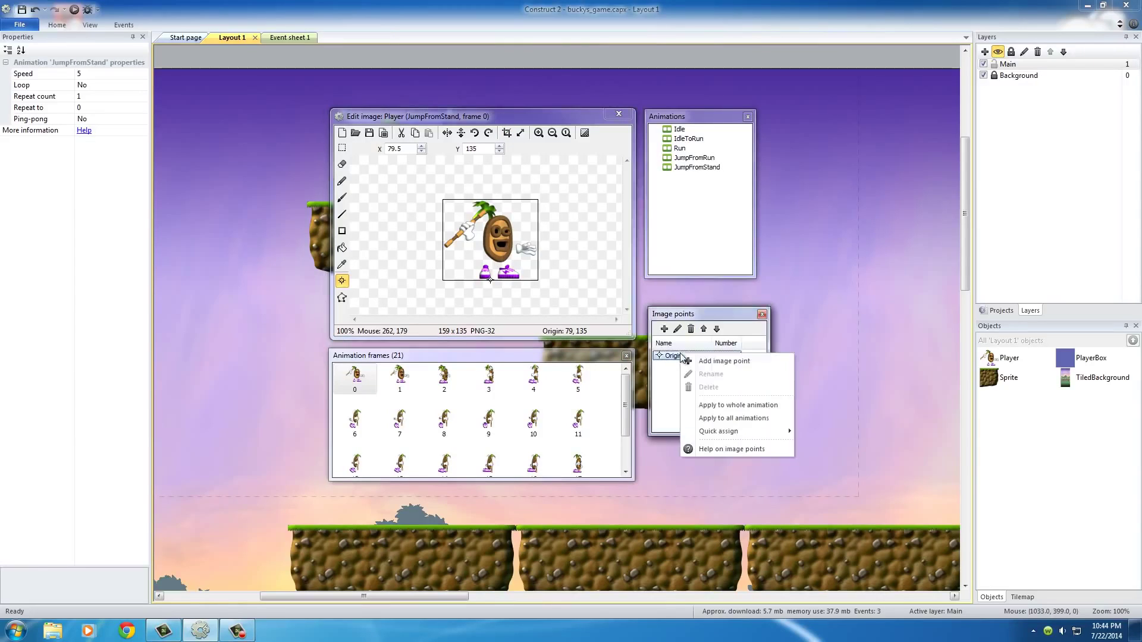
{"action": "left_click", "coordinate": [748, 406]}
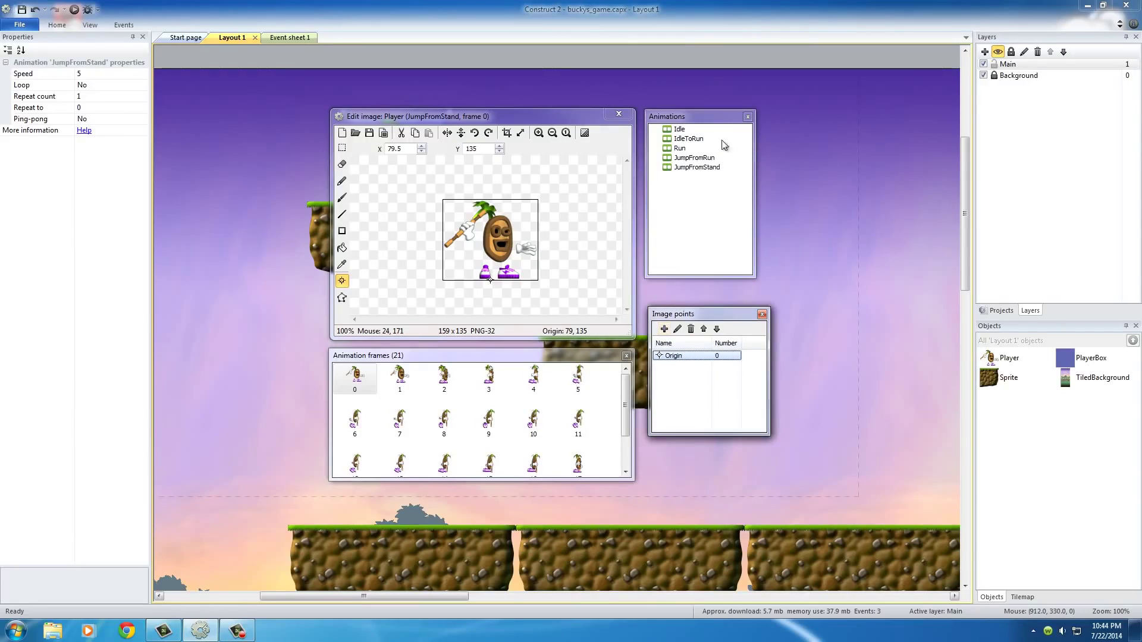
- Set the JumpFromStand animation's speed to 22 and leave looping off
{"action": "left_click", "coordinate": [700, 168]}
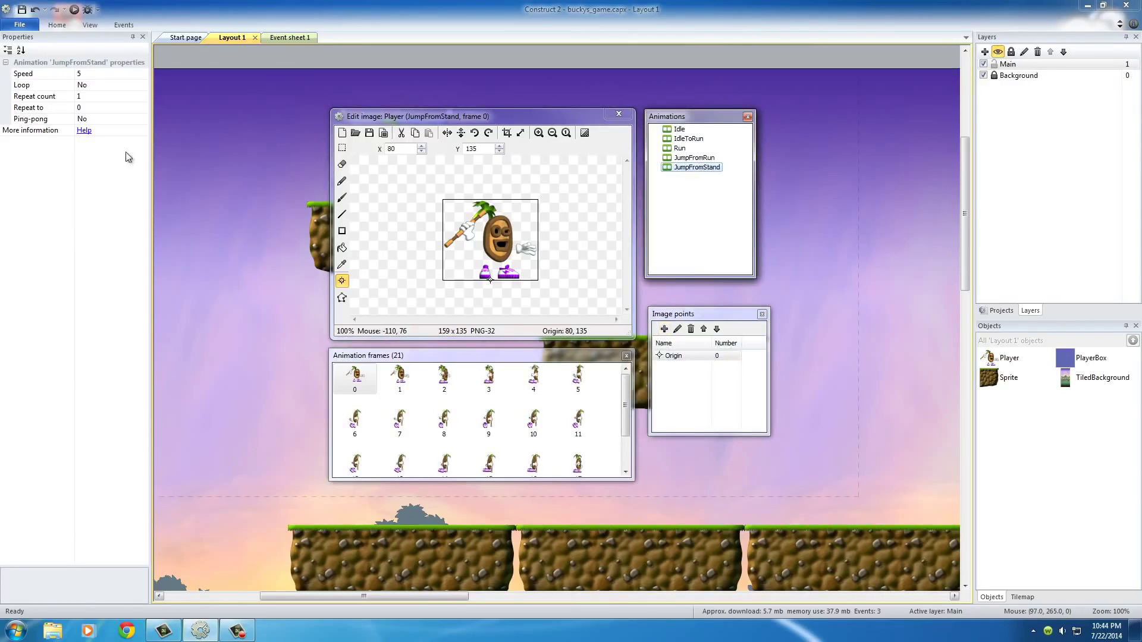
{"action": "left_click", "coordinate": [84, 74]}
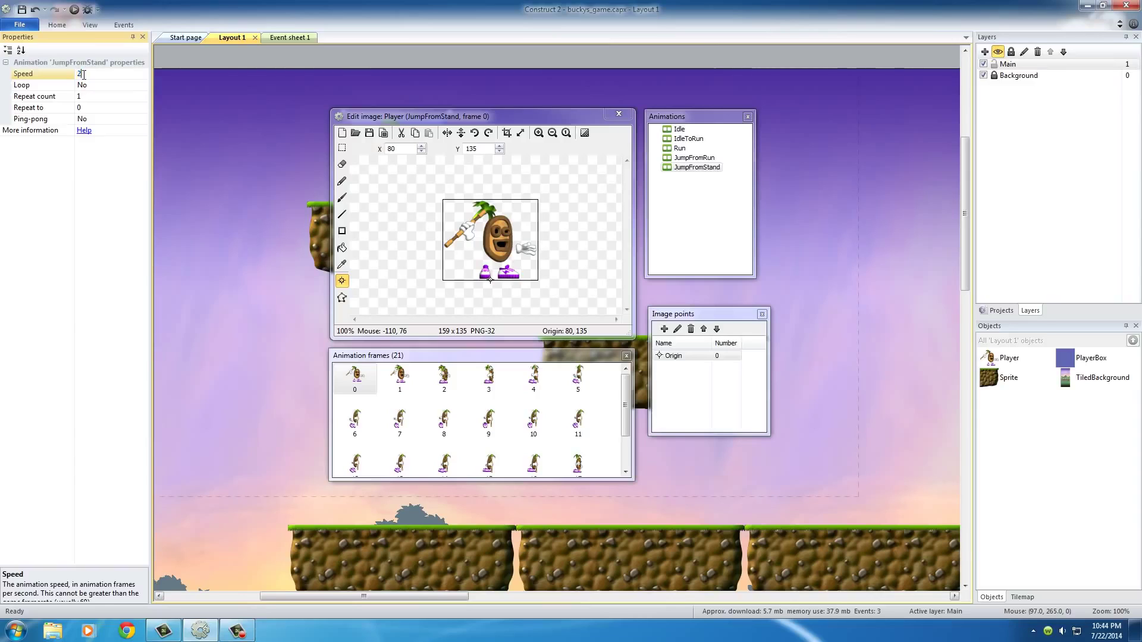
{"action": "left_click", "coordinate": [103, 87]}
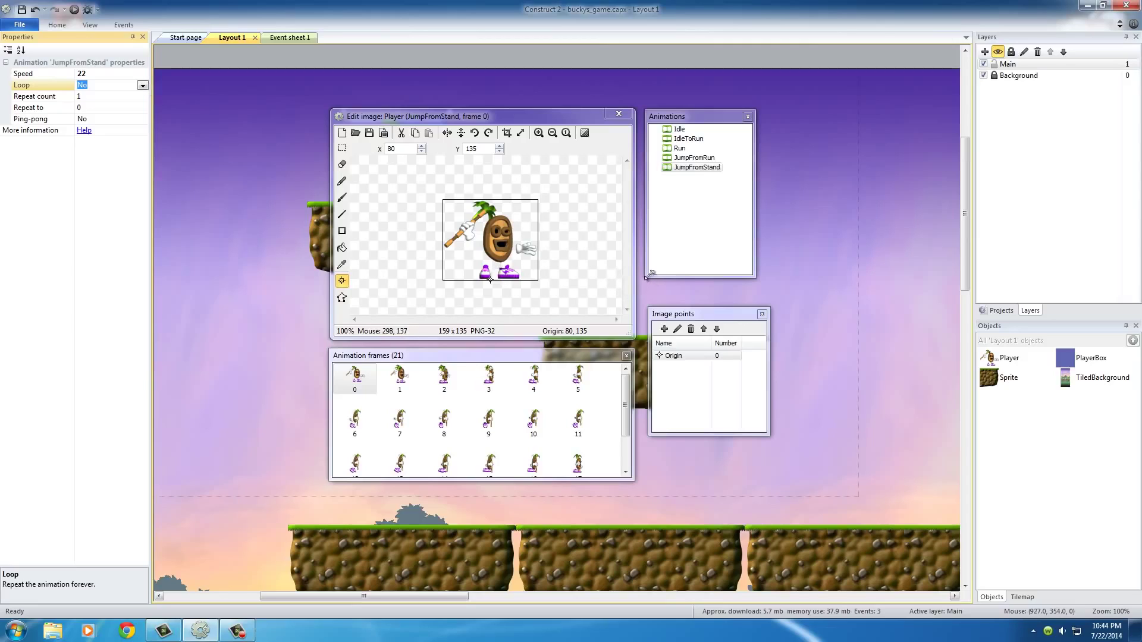
- Review the speed and loop properties of the Idle, IdleToRun, Run, JumpFromRun and JumpFromStand animations
{"action": "left_click", "coordinate": [679, 129]}
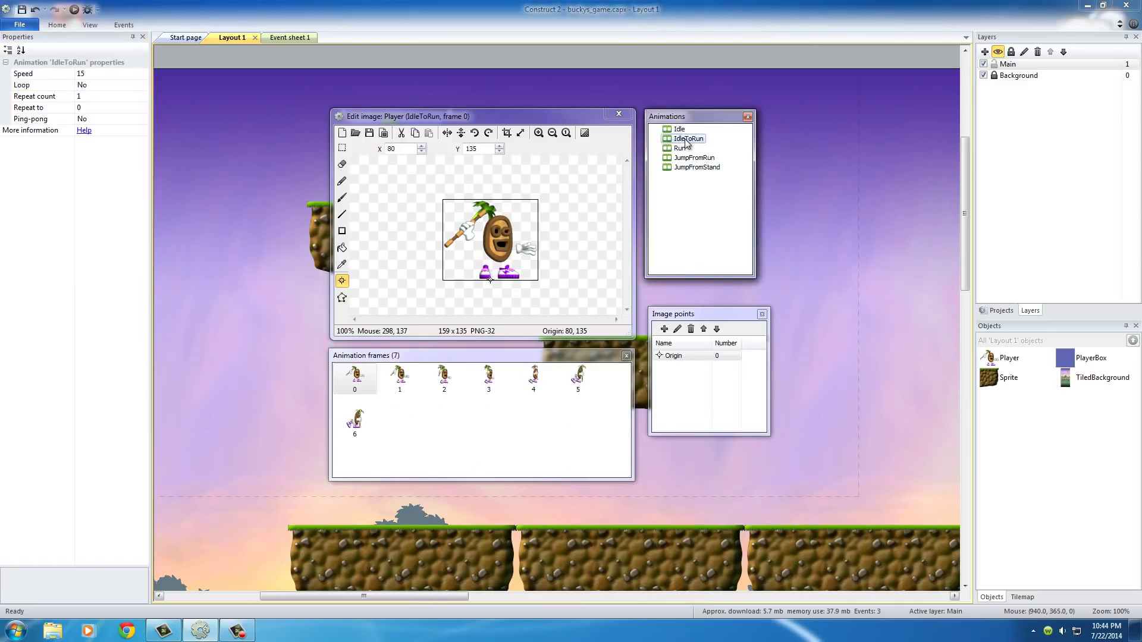
{"action": "left_click", "coordinate": [685, 149]}
{"action": "left_click", "coordinate": [690, 158]}
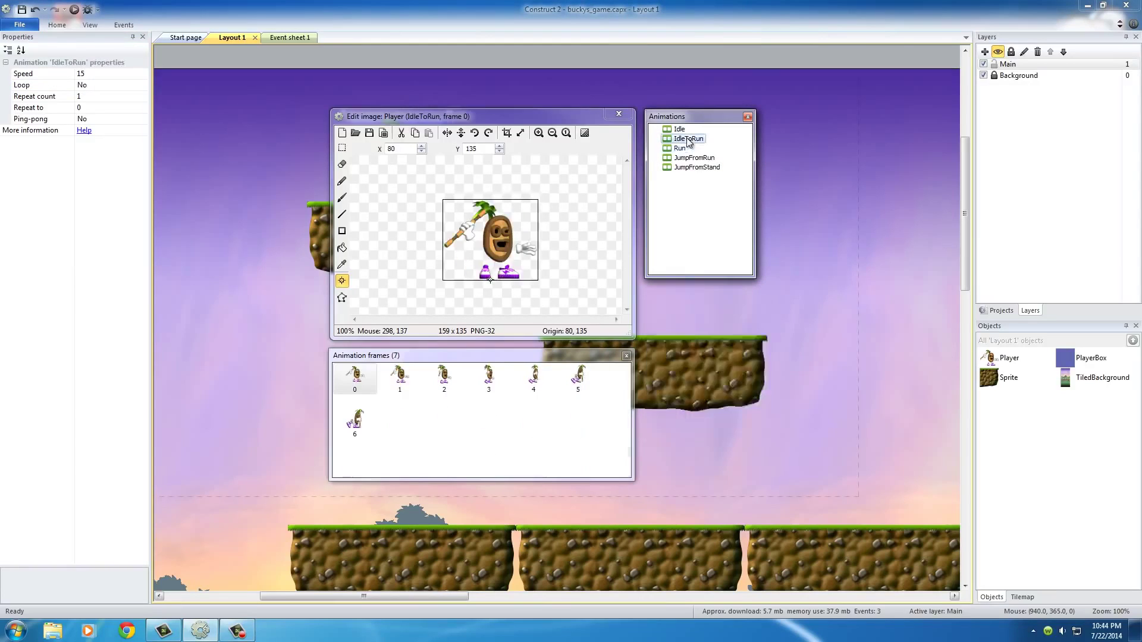
{"action": "left_click", "coordinate": [689, 168]}
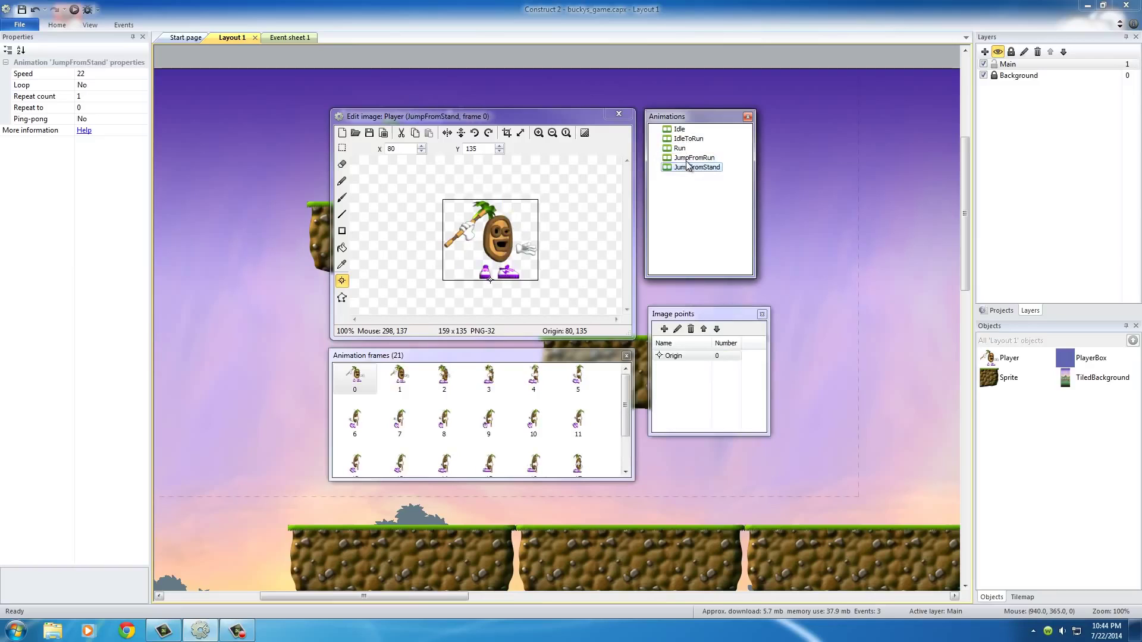
{"action": "left_click", "coordinate": [690, 158]}
{"action": "left_click", "coordinate": [683, 147]}
{"action": "left_click", "coordinate": [685, 139]}
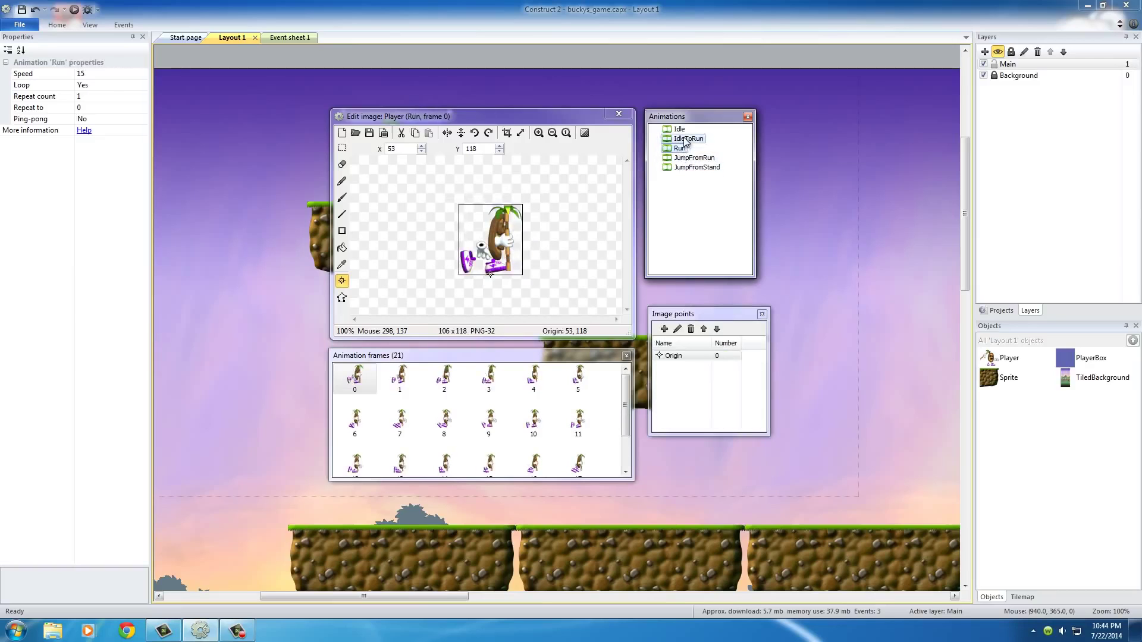
{"action": "left_click", "coordinate": [684, 131]}
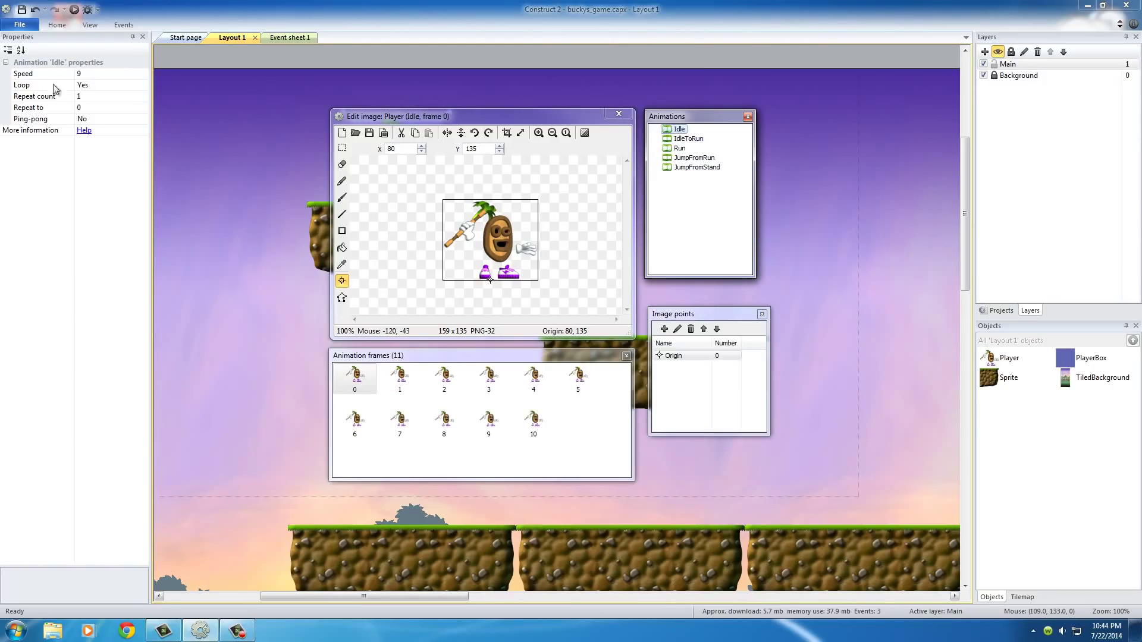
{"action": "left_click", "coordinate": [688, 139]}
{"action": "left_click", "coordinate": [680, 149]}
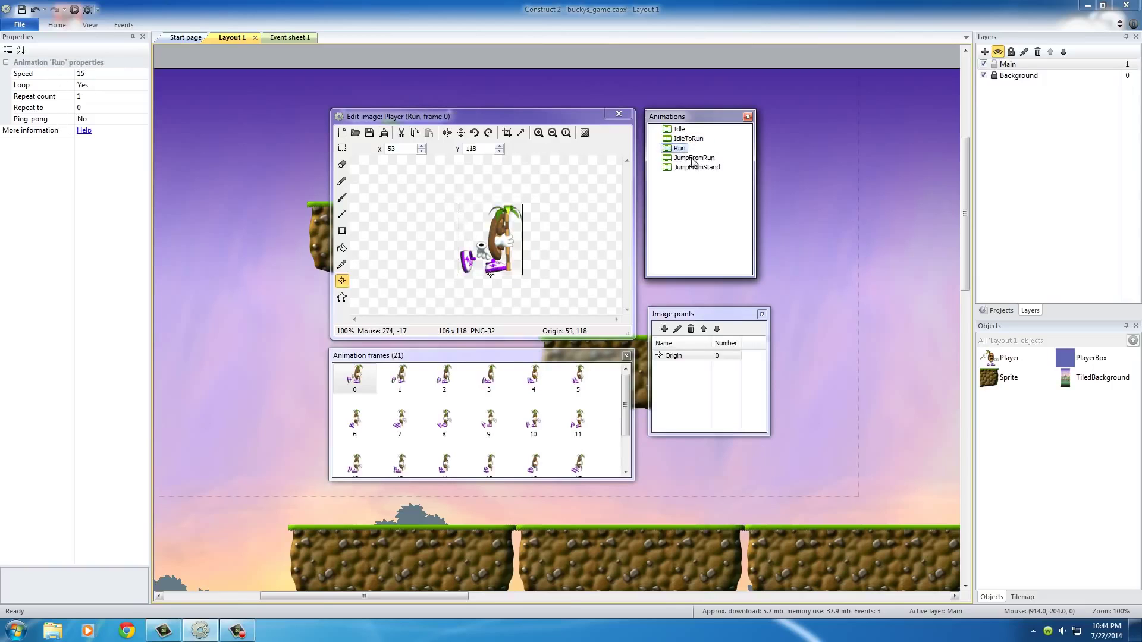
{"action": "left_click", "coordinate": [693, 158]}
{"action": "left_click", "coordinate": [694, 168]}
{"action": "left_click", "coordinate": [692, 159]}
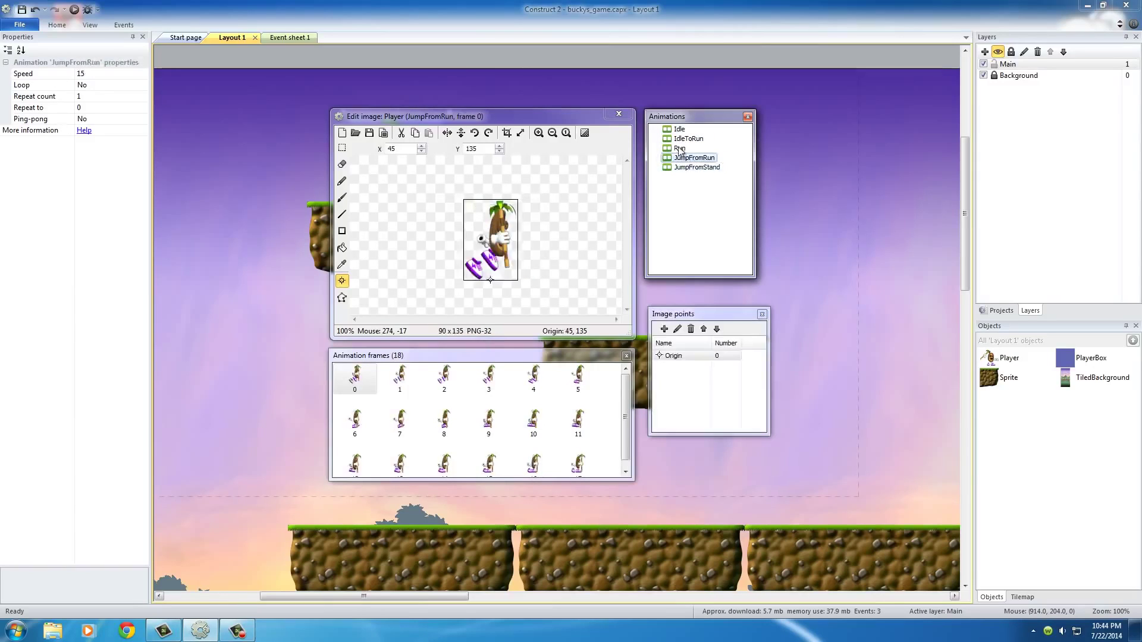
{"action": "left_click", "coordinate": [680, 149]}
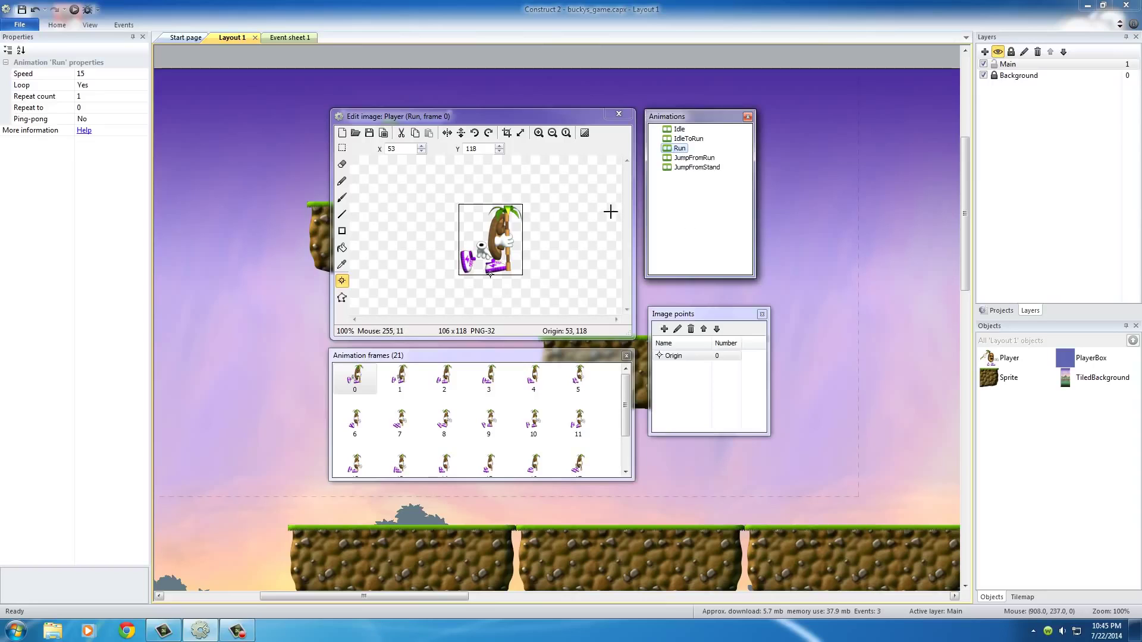
- Close the Player sprite's image editor and deselect the sprite in the layout
{"action": "left_click", "coordinate": [617, 116]}
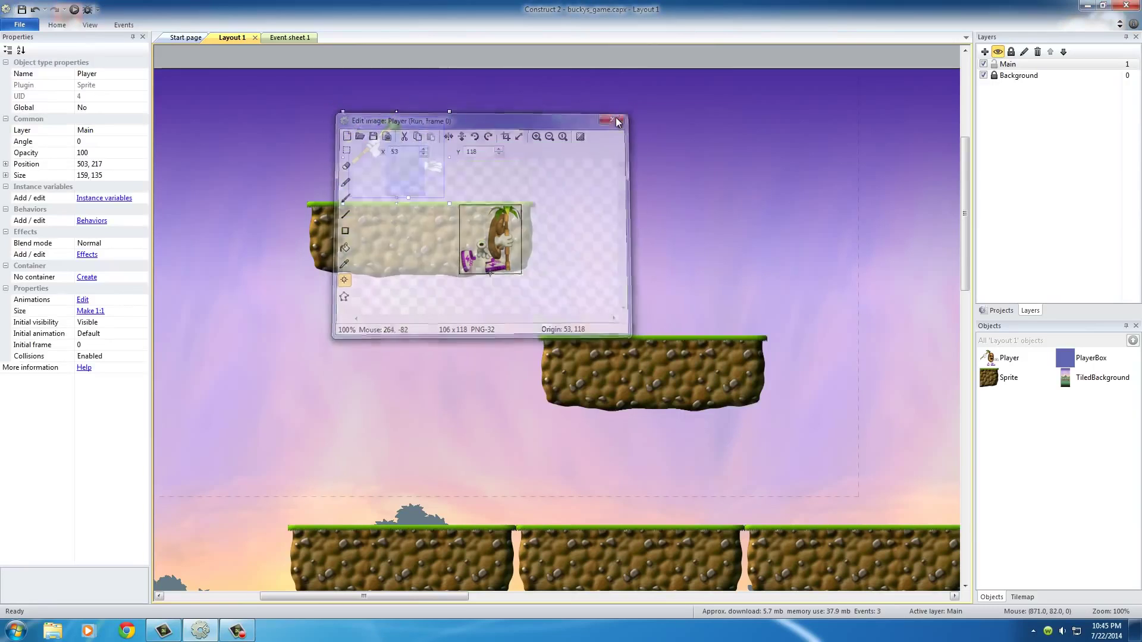
{"action": "left_click", "coordinate": [486, 167]}
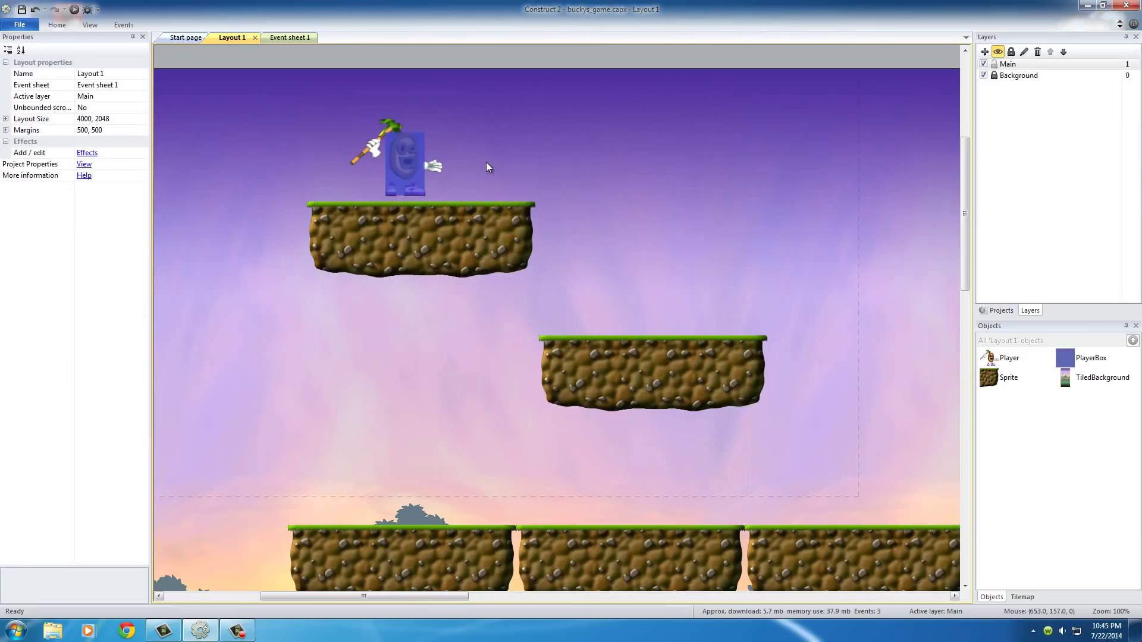